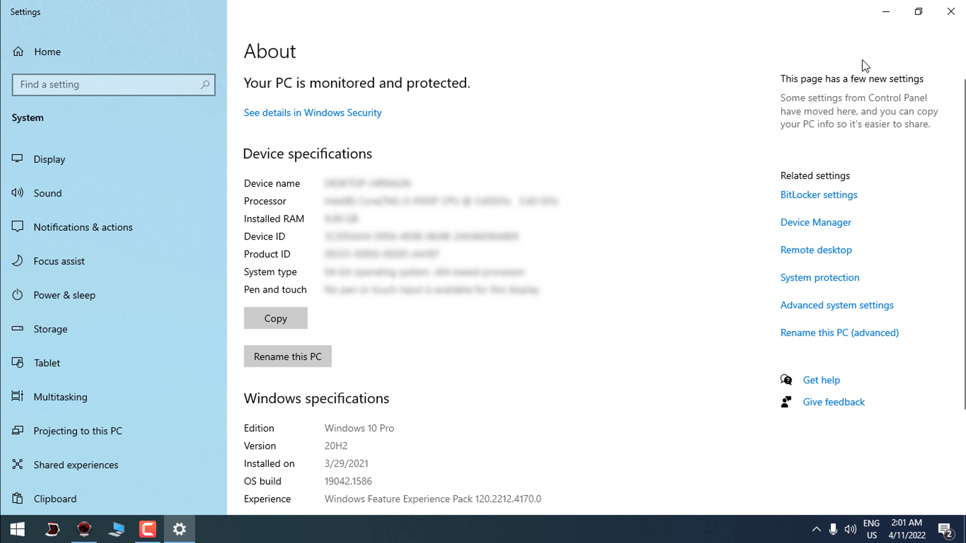
Close the About settings and switch to Chrome with the HUD Machine Red ROG Ultimate edition theme thread.
left_click(950, 12)
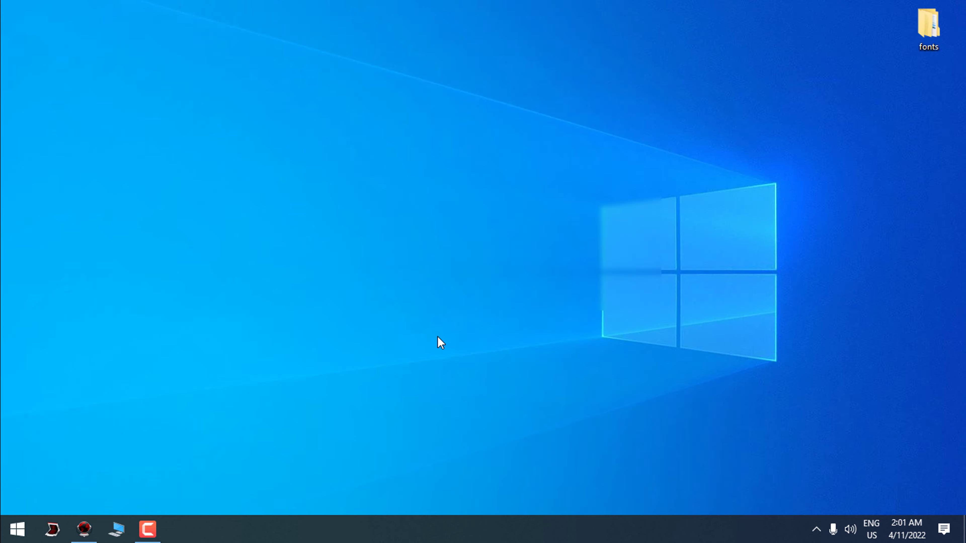
left_click(86, 531)
left_click(500, 37)
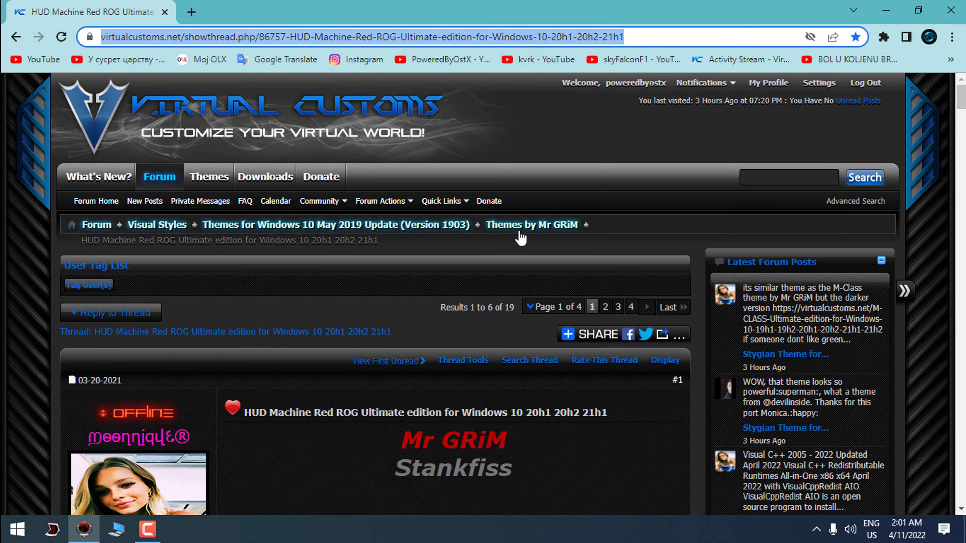
Examine the theme thread's description, its Windows version compatibility warnings and the attached files.
scroll(601, 172, "down", 4)
left_click_drag(401, 251, 556, 265)
left_click(559, 268)
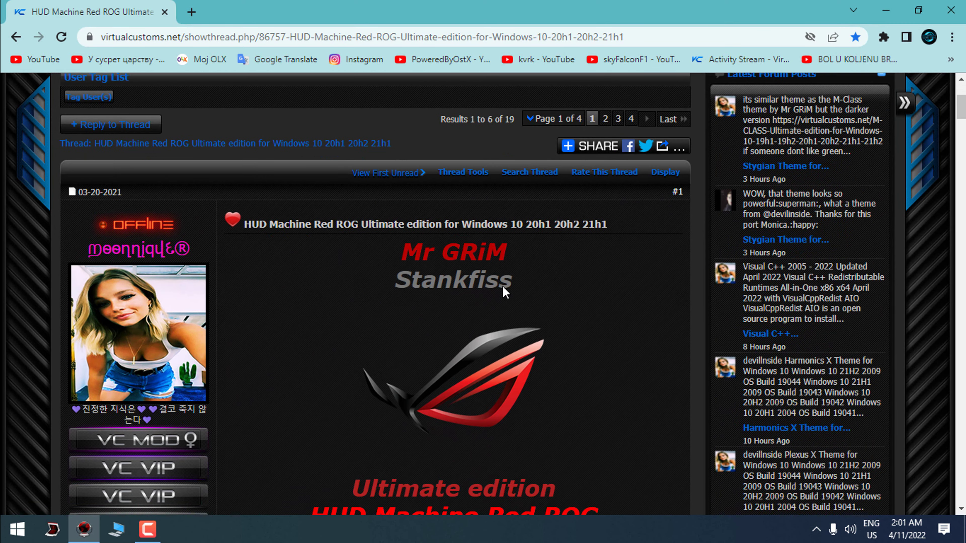
scroll(376, 292, "down", 14)
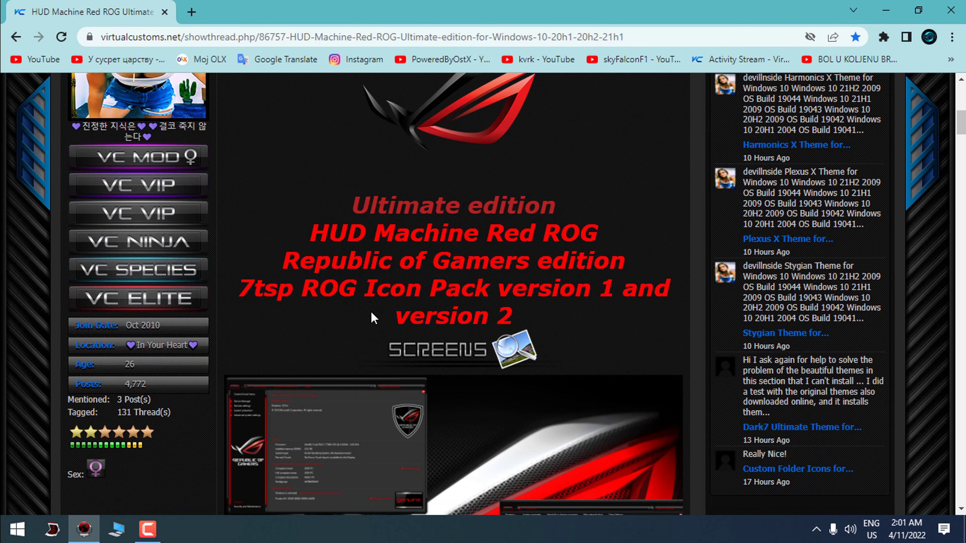
scroll(373, 308, "down", 20)
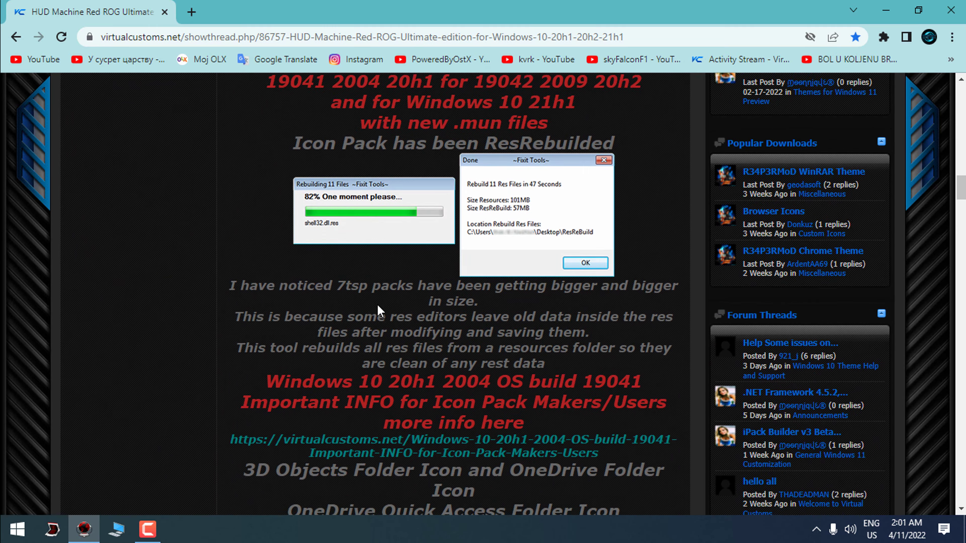
scroll(378, 308, "down", 20)
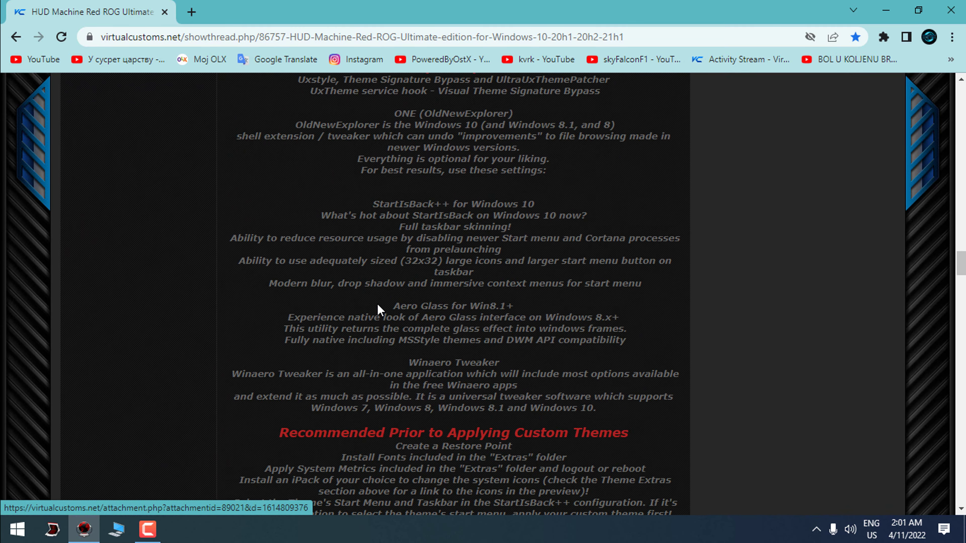
scroll(375, 304, "up", 3)
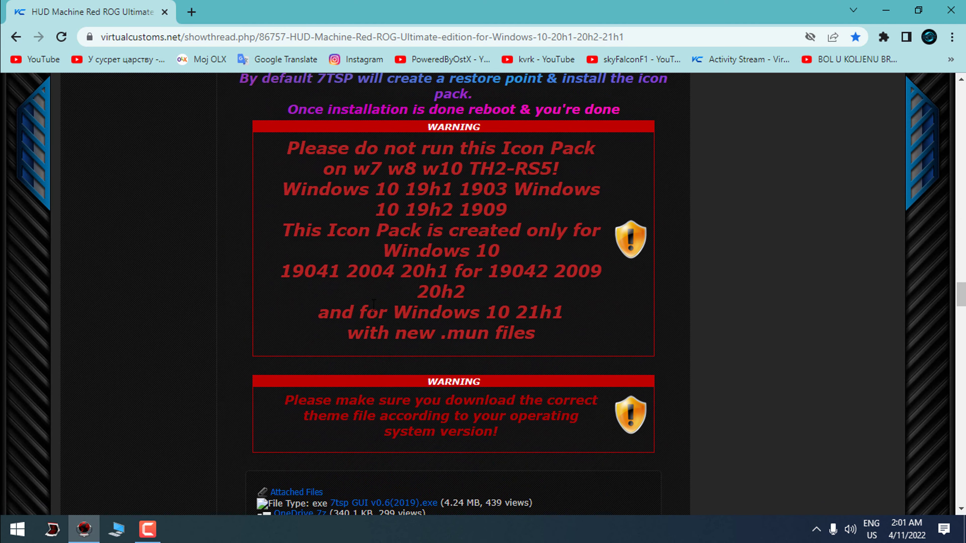
left_click_drag(288, 148, 577, 328)
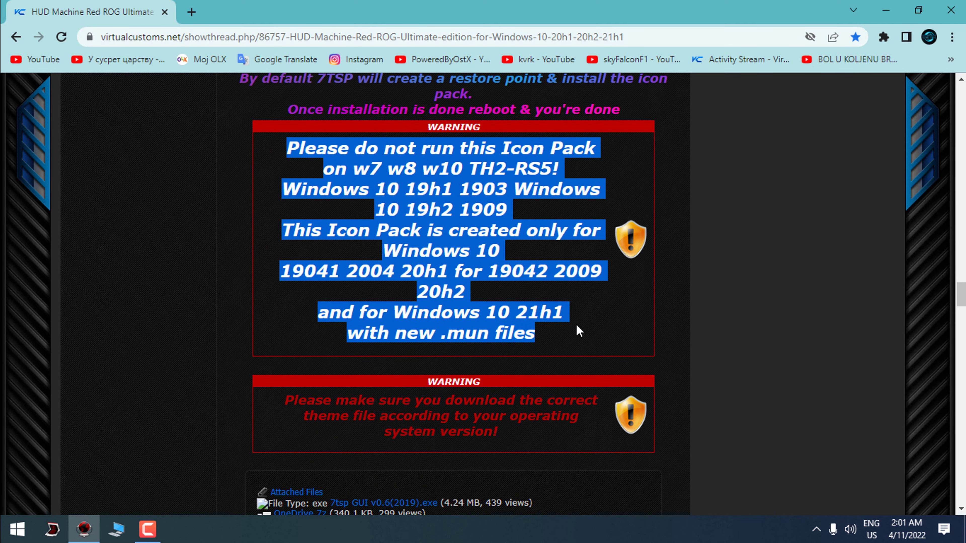
left_click(696, 335)
scroll(696, 334, "down", 6)
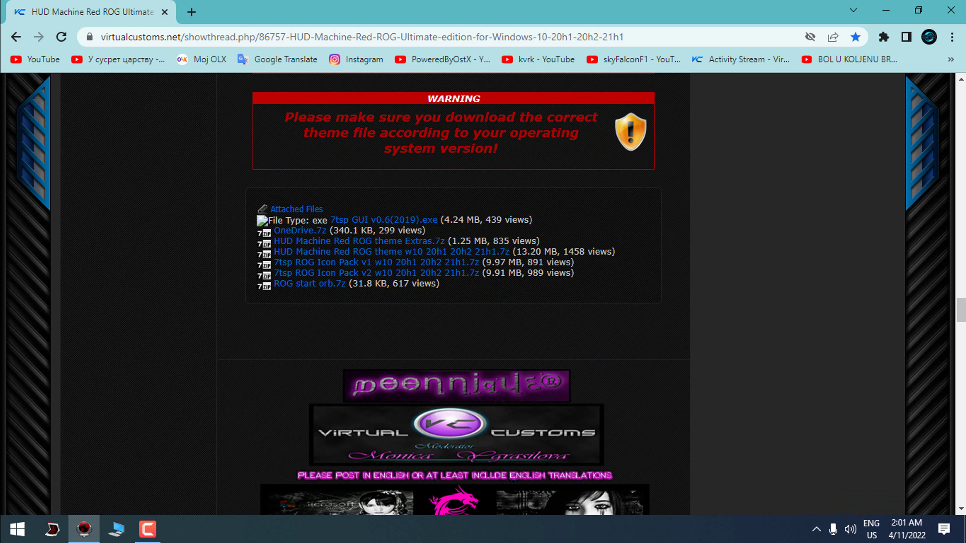
Download the 7tsp GUI, theme Extras, HUD Machine Red ROG theme, ROG Icon Pack v2 and ROG start orb attachments, and close the browser.
left_click(433, 220)
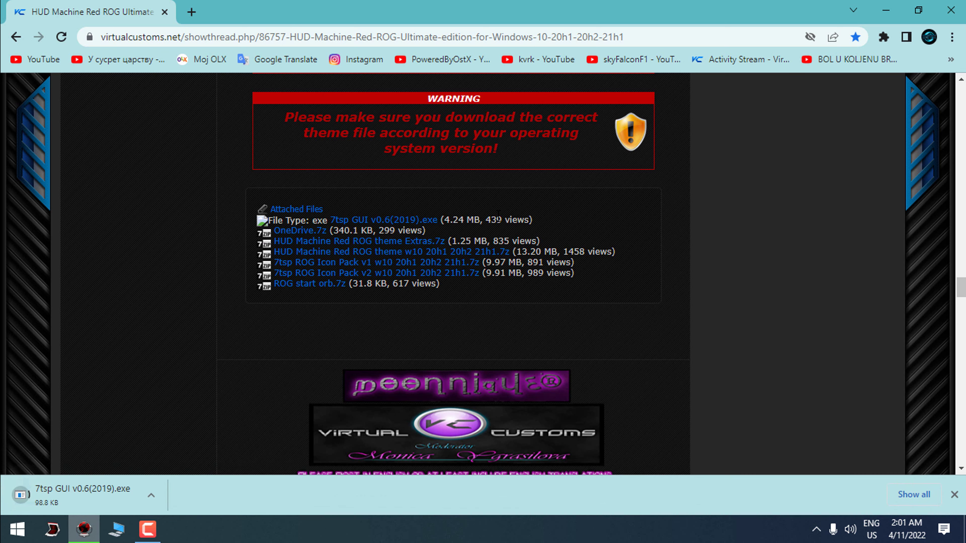
left_click(366, 241)
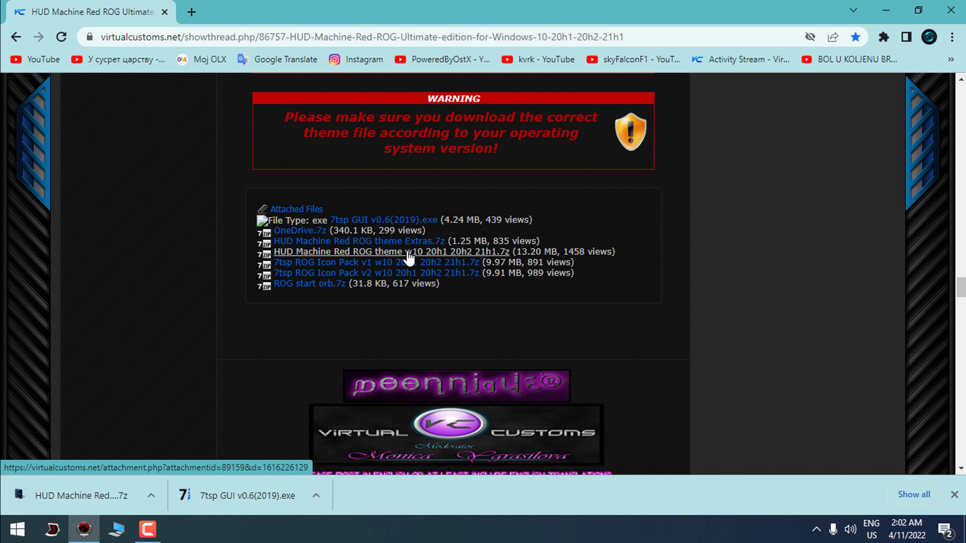
left_click(361, 251)
left_click(384, 266)
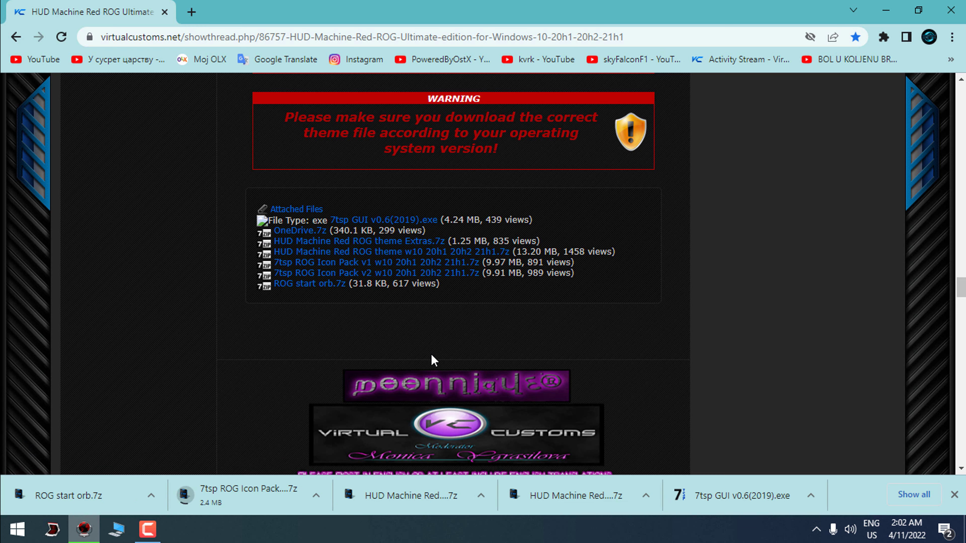
left_click(116, 529)
key("alt+Tab")
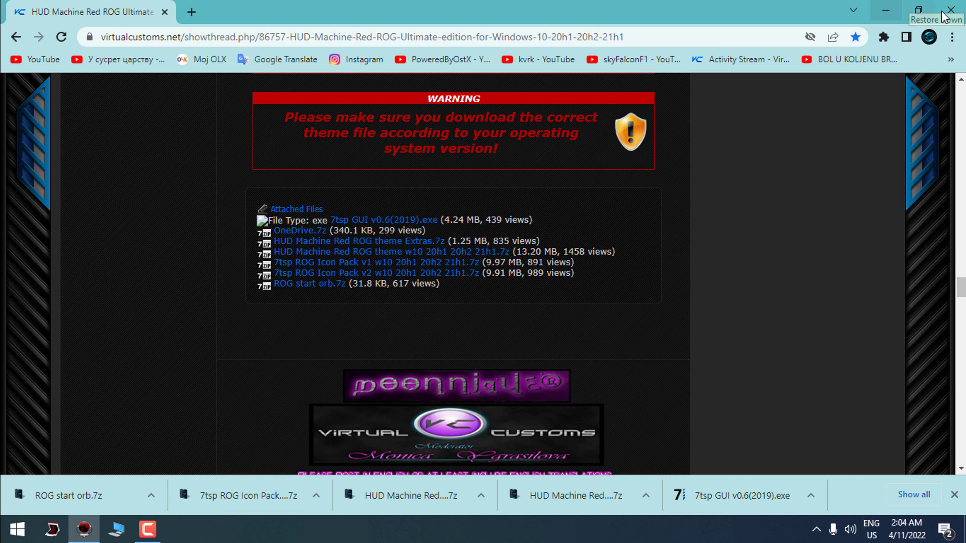
left_click(950, 9)
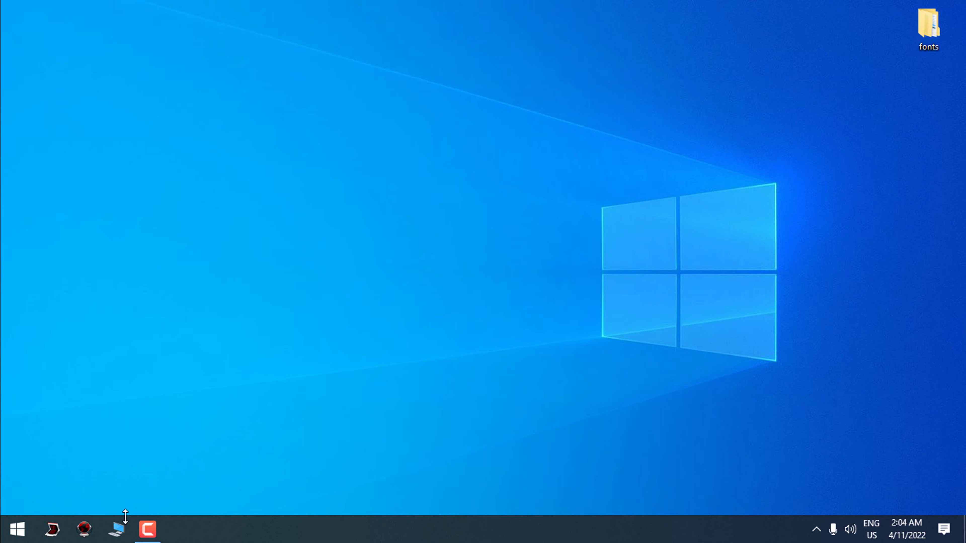
Transfer the five files downloaded today from the Downloads folder to the desktop.
key("super+e")
left_click(59, 138)
left_click_drag(411, 114, 142, 137)
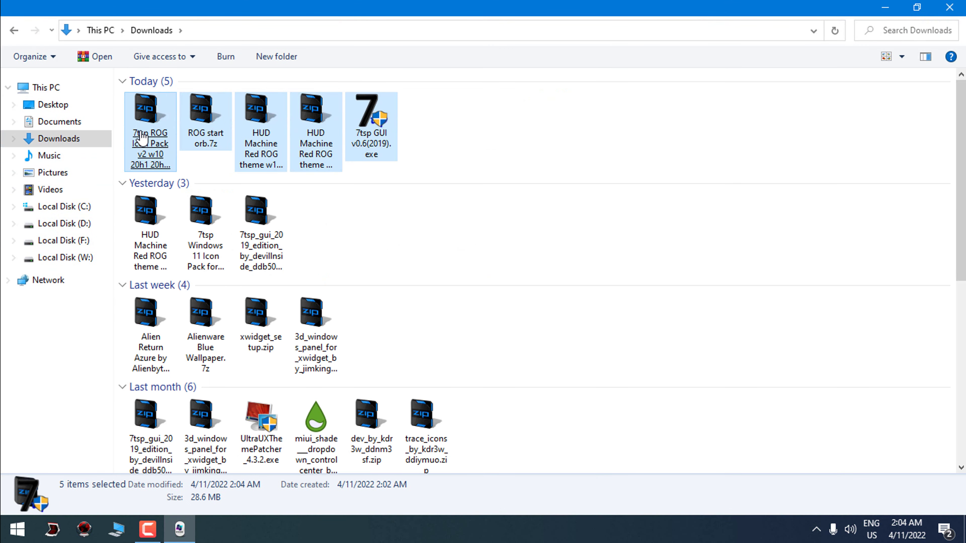
right_click(142, 137)
left_click(182, 330)
left_click(950, 7)
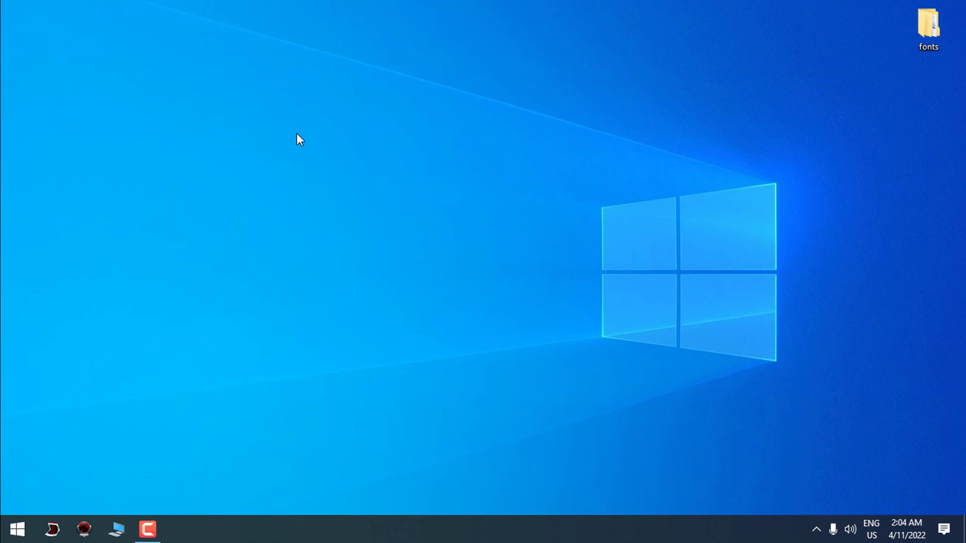
right_click(297, 134)
left_click(333, 194)
left_click_drag(299, 125, 100, 46)
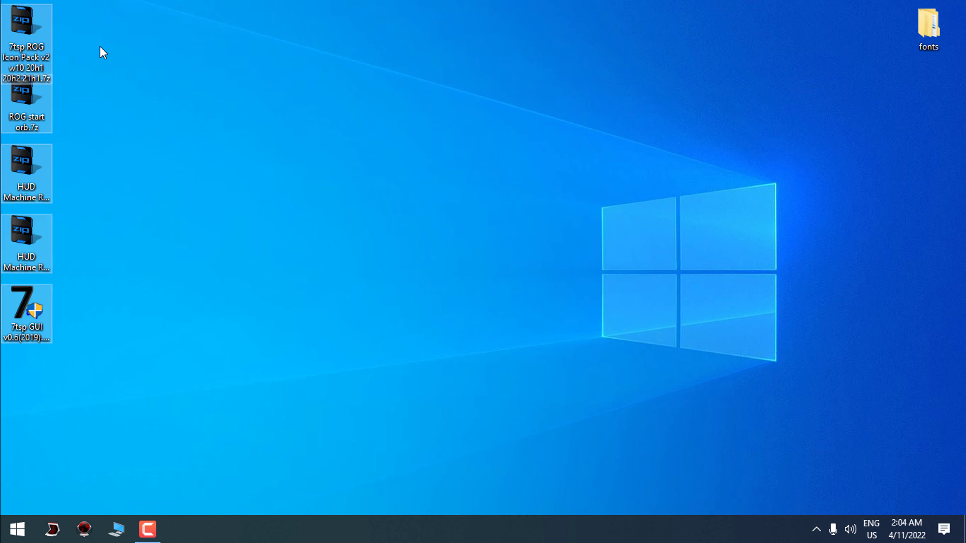
left_click(127, 84)
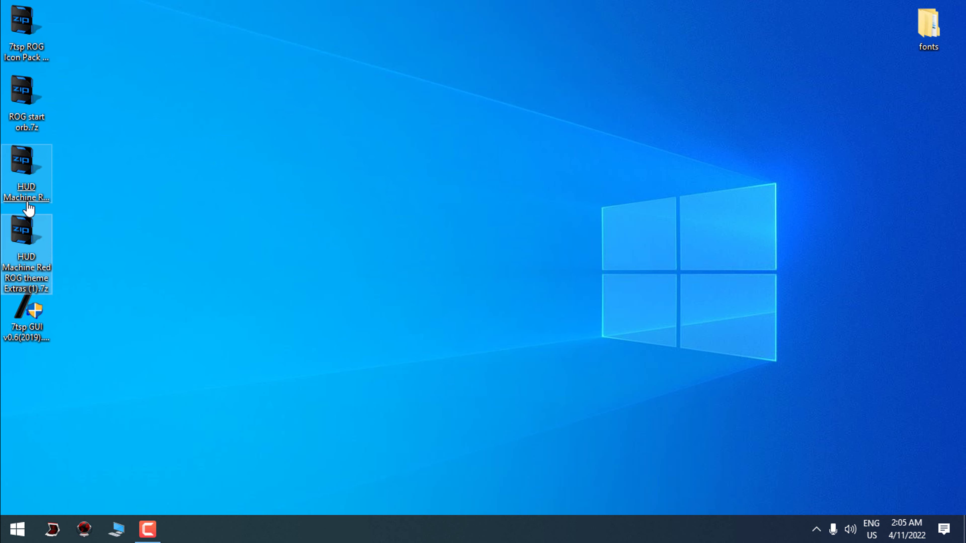
Check the antivirus status in the notification area and run 7tsp GUI v0.6(2019).exe as administrator, allowing it past SmartScreen.
left_click(38, 58)
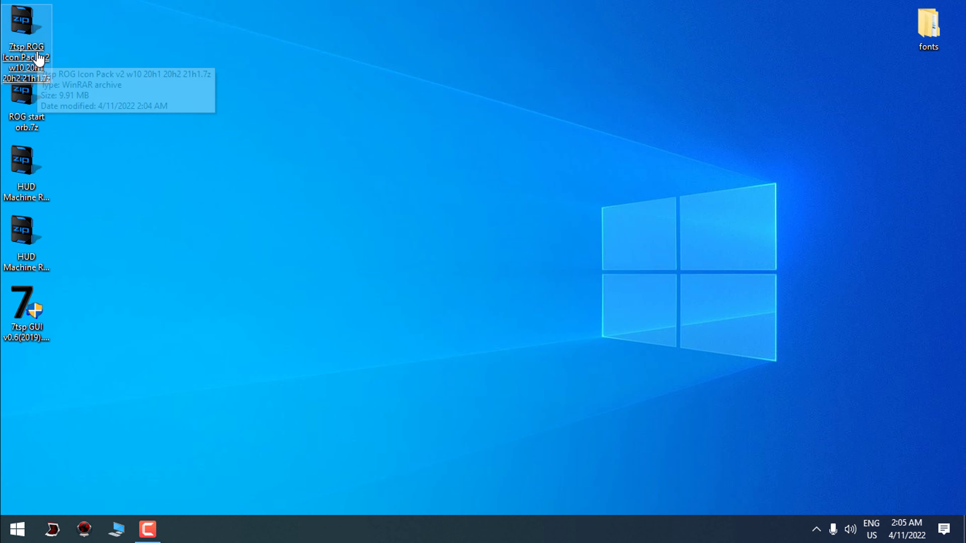
left_click(816, 529)
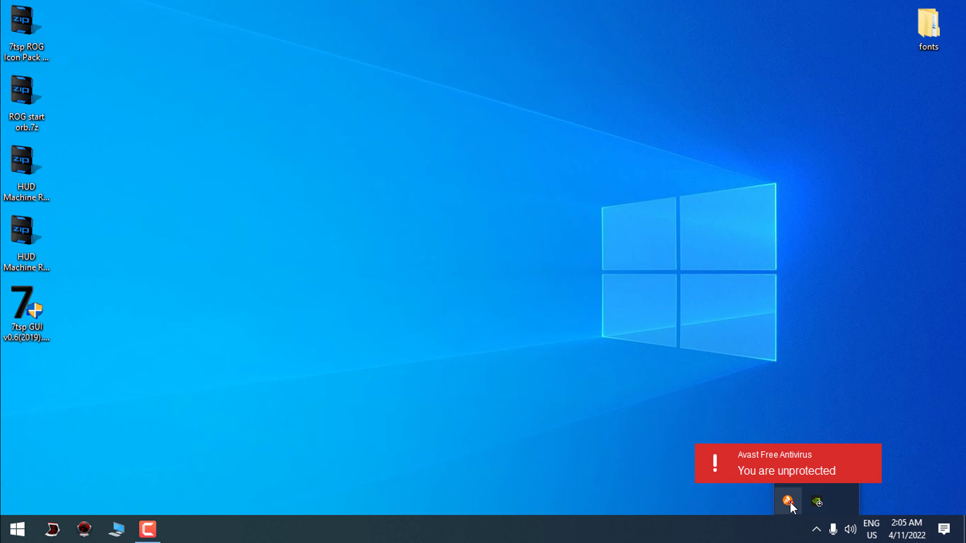
right_click(23, 317)
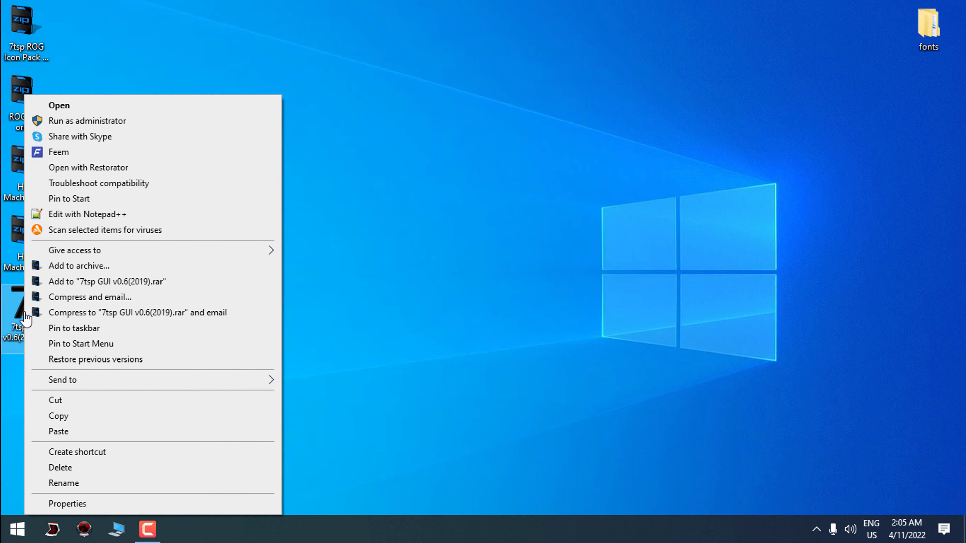
left_click(94, 122)
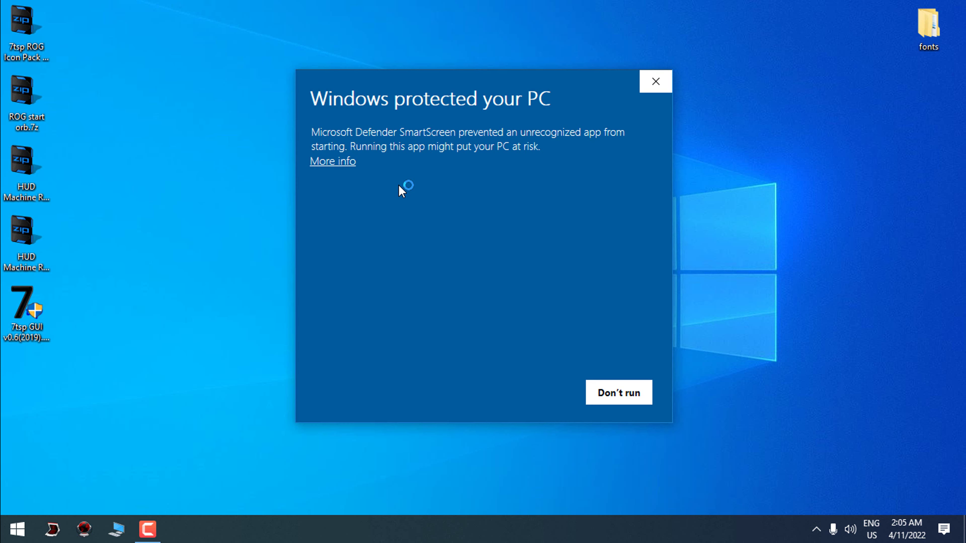
left_click(335, 163)
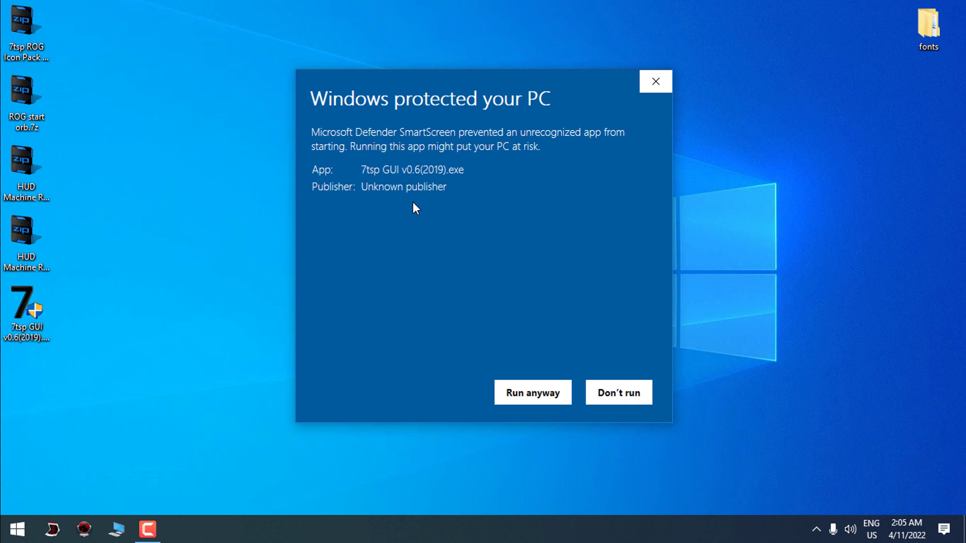
left_click(544, 400)
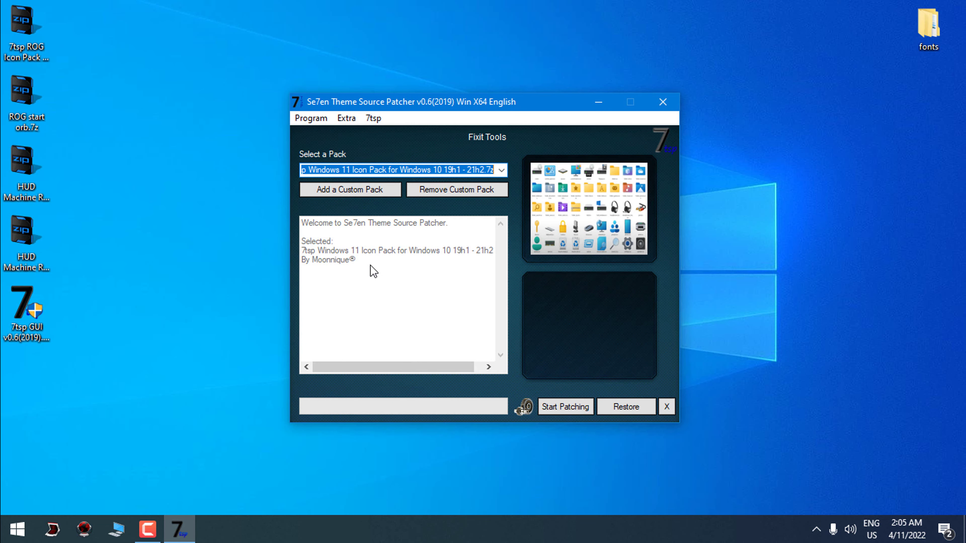
Add the custom pack 7tsp ROG Icon Pack v2 w10 20h1 20h2 21h1.7z from the desktop and preview its icons.
left_click(362, 191)
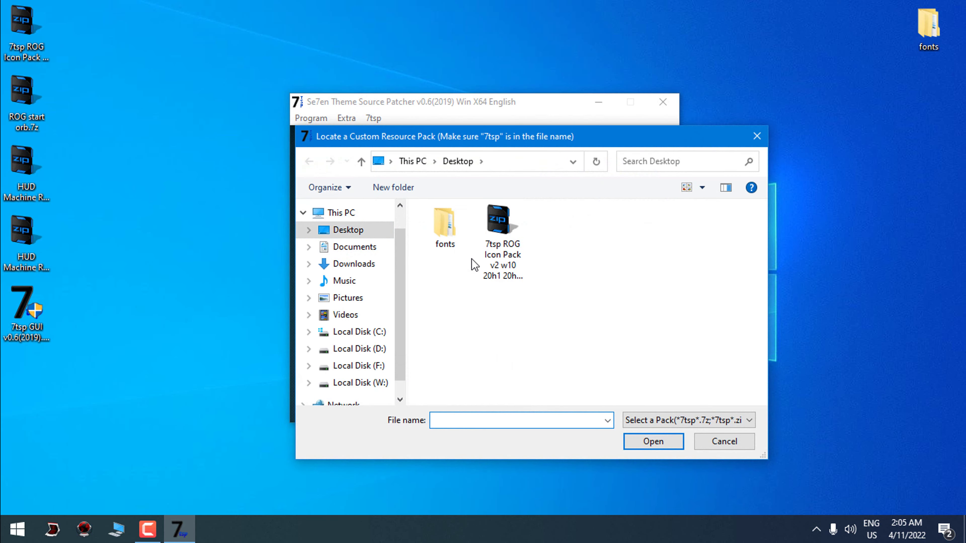
left_click(502, 227)
left_click(633, 439)
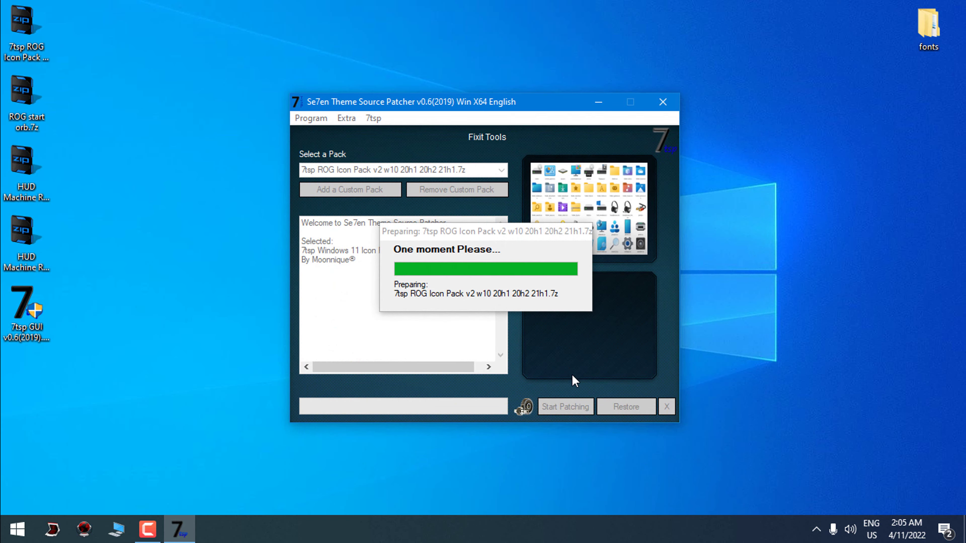
left_click(580, 255)
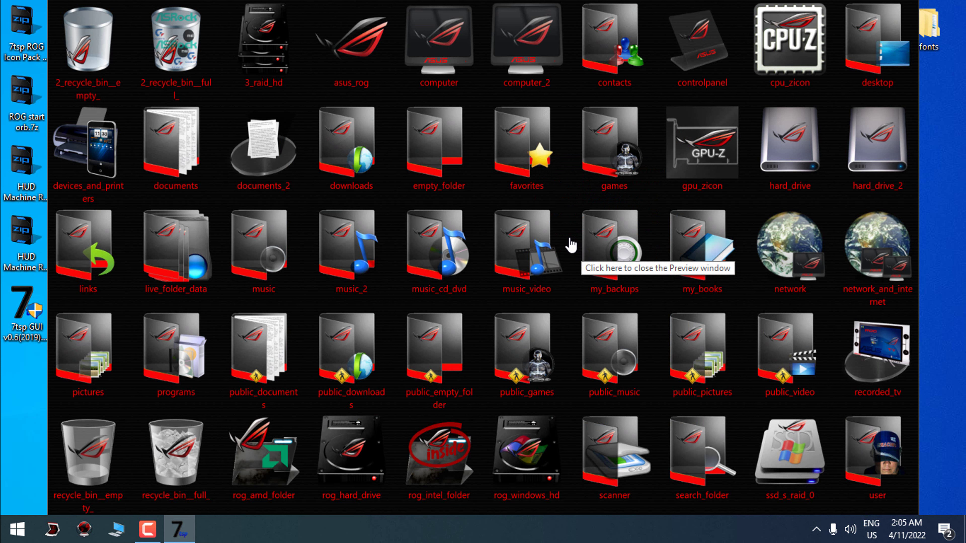
left_click(571, 246)
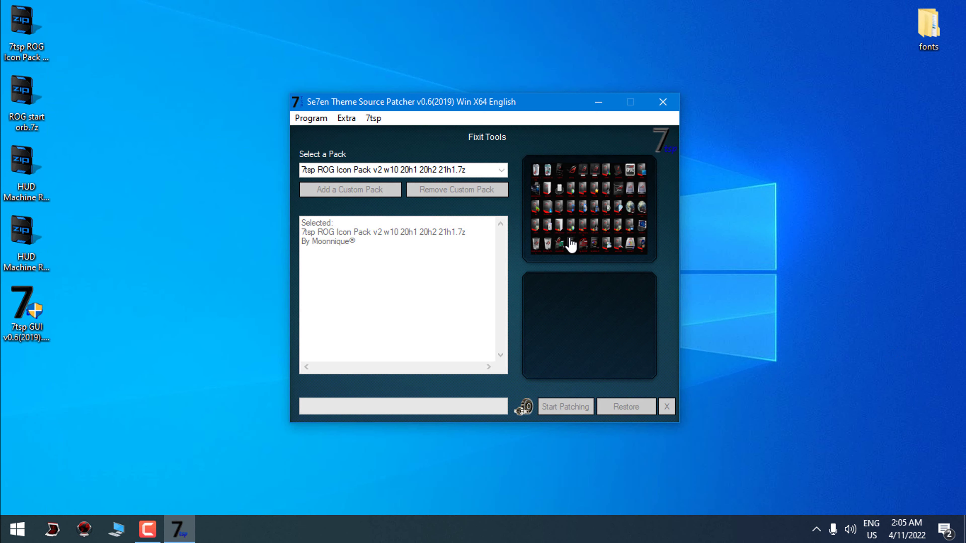
Save the patching options with Create new Restore Point when Patching enabled.
left_click(347, 118)
left_click(352, 135)
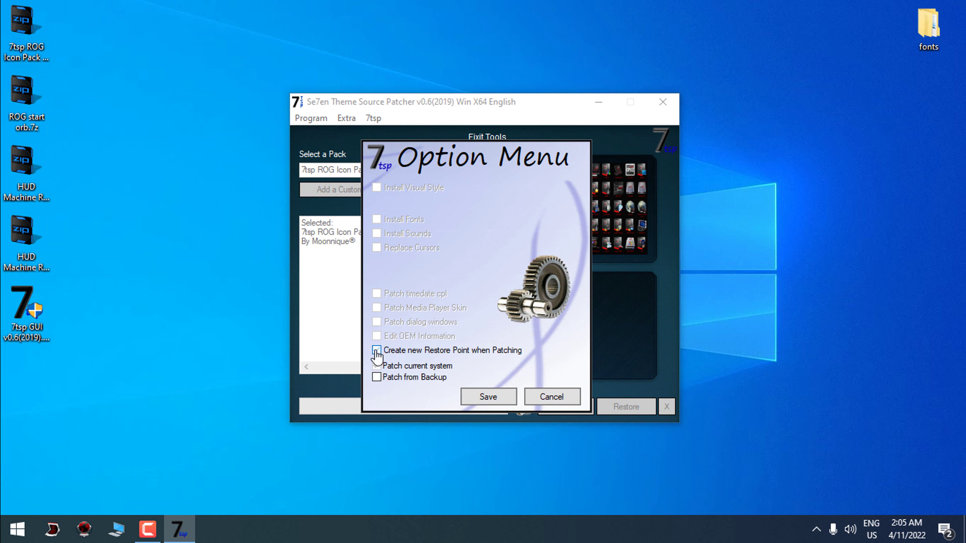
left_click(376, 350)
left_click(375, 350)
left_click(484, 395)
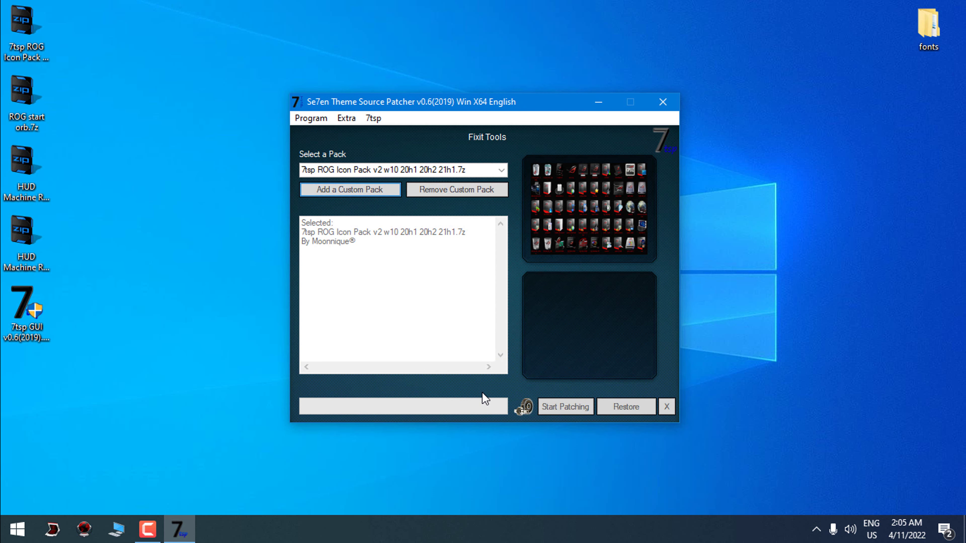
Patch the system with the selected ROG icon pack and dismiss the completion dialog.
left_click(548, 410)
left_click(517, 341)
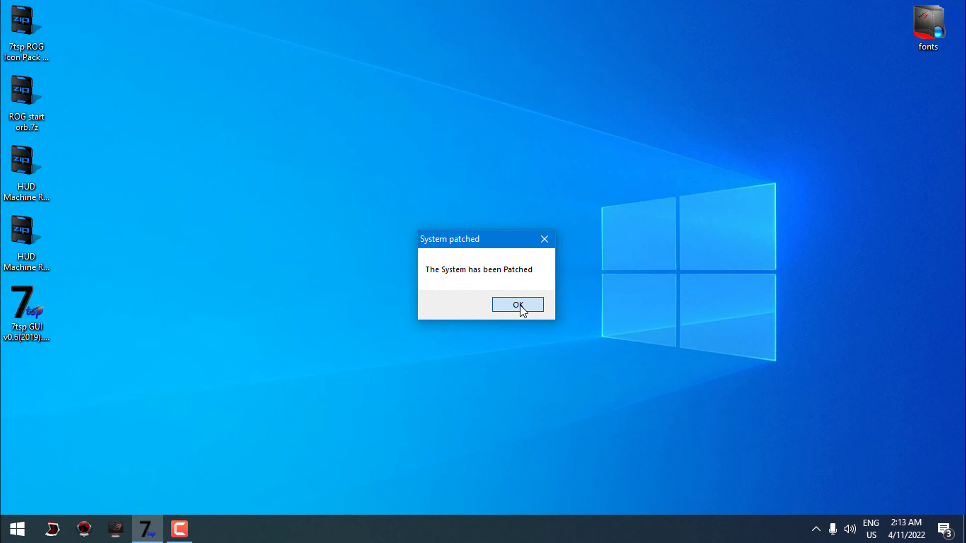
left_click(518, 305)
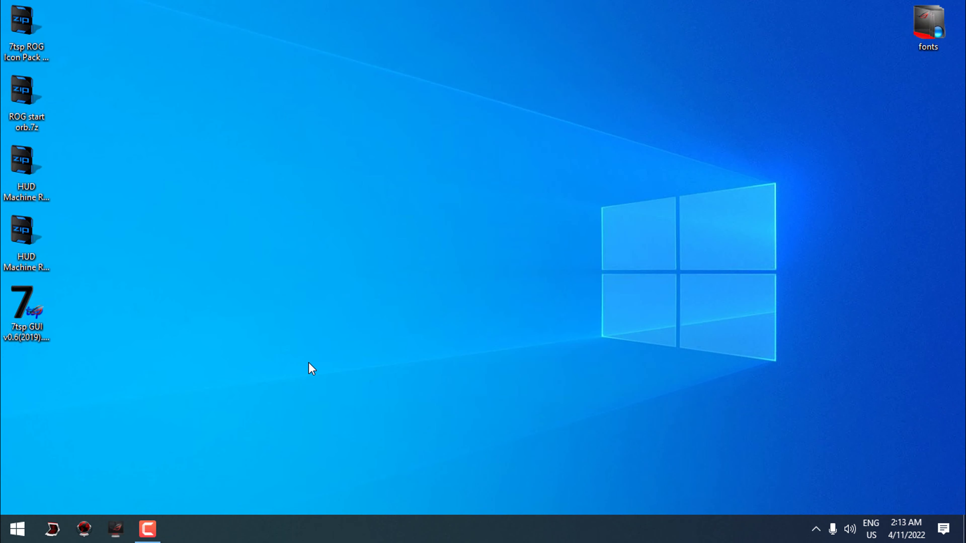
Open This PC and inspect the folder and drive icons in extra large and medium icon views.
left_click(115, 528)
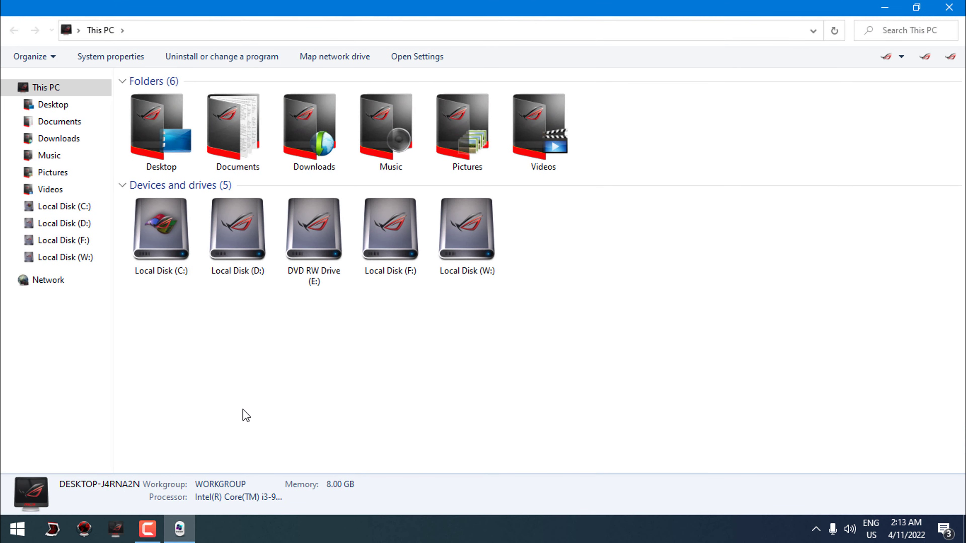
right_click(318, 340)
left_click(500, 354)
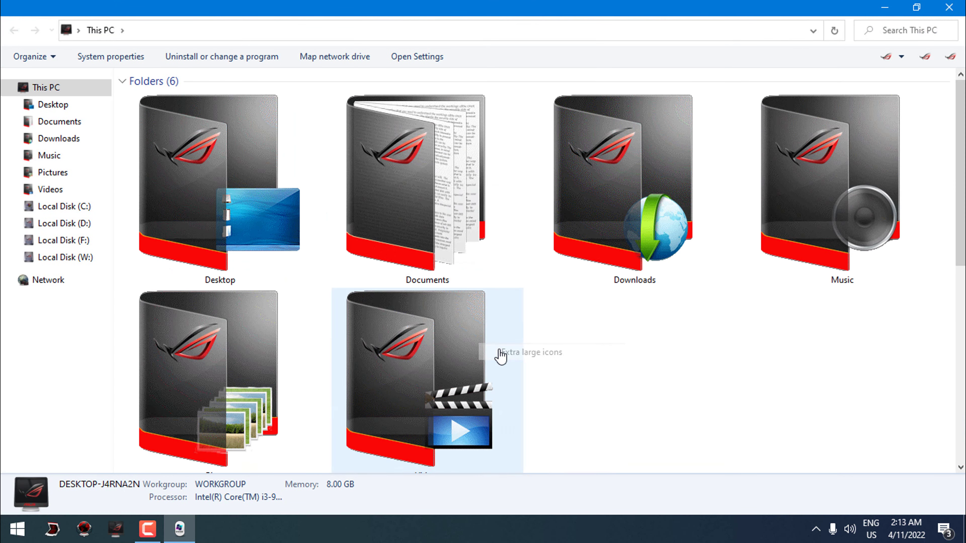
left_click(501, 355)
right_click(574, 303)
mouse_move(594, 303)
left_click(757, 341)
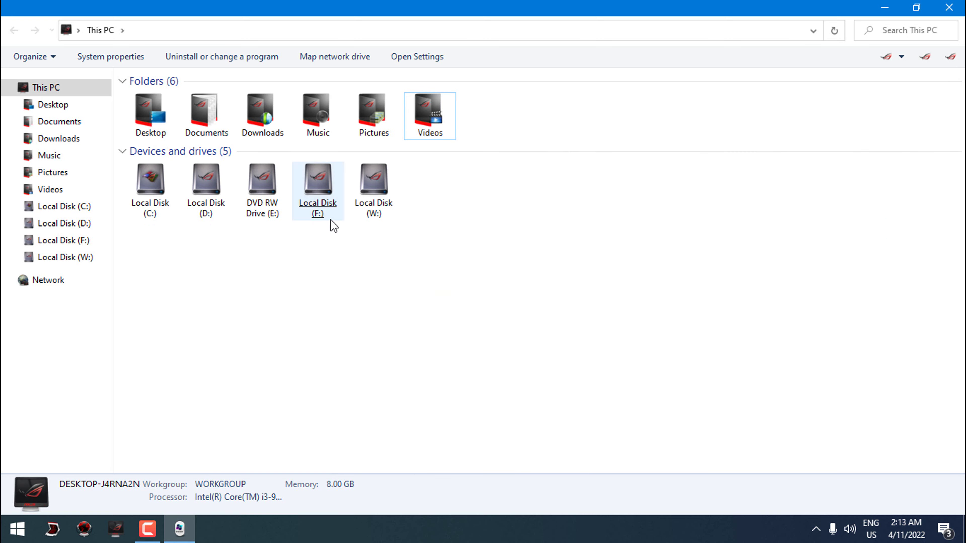
Show This PC in large icons in a restored window, inspect the folder icons on Local Disk (C:), and close the window.
right_click(405, 236)
mouse_move(438, 247)
left_click(614, 263)
left_click(916, 7)
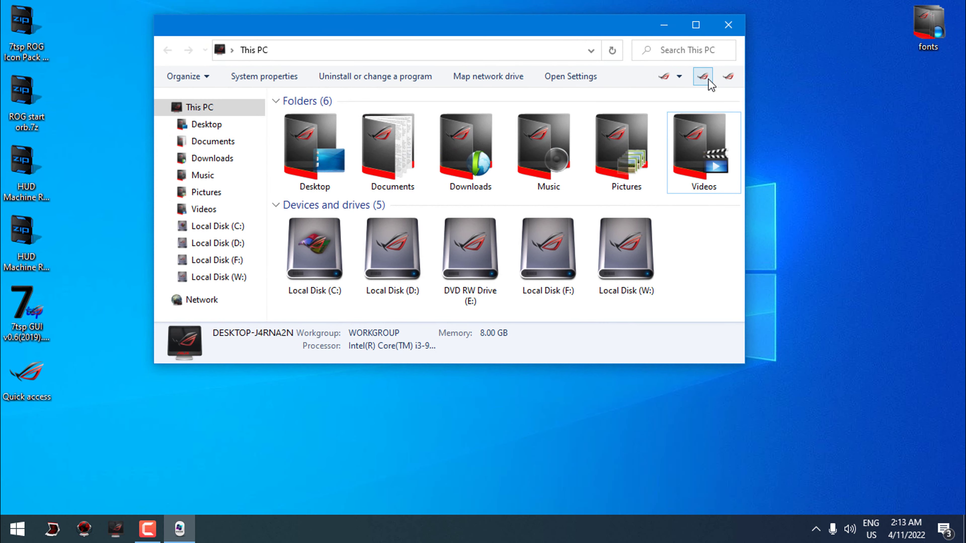
double_click(315, 247)
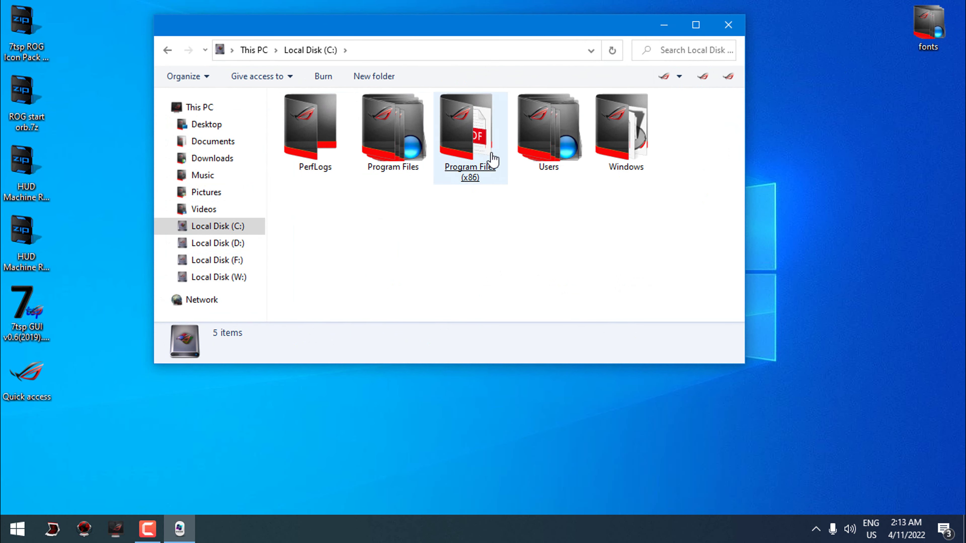
left_click(728, 25)
Open Control Panel, inspect its items in the Large icons view, then close it and refresh the desktop.
key("super")
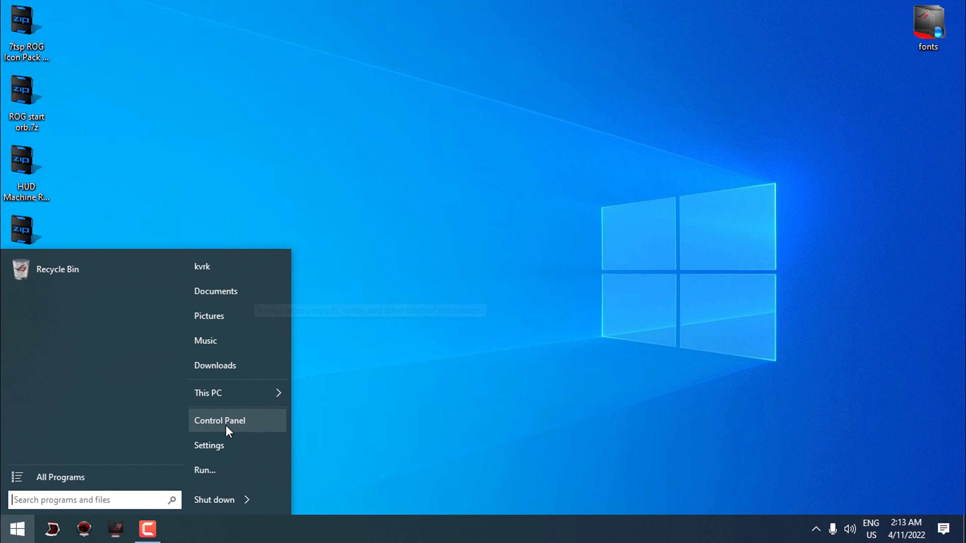
left_click_drag(223, 448, 244, 445)
left_click(19, 530)
left_click(19, 532)
left_click(235, 422)
left_click(695, 69)
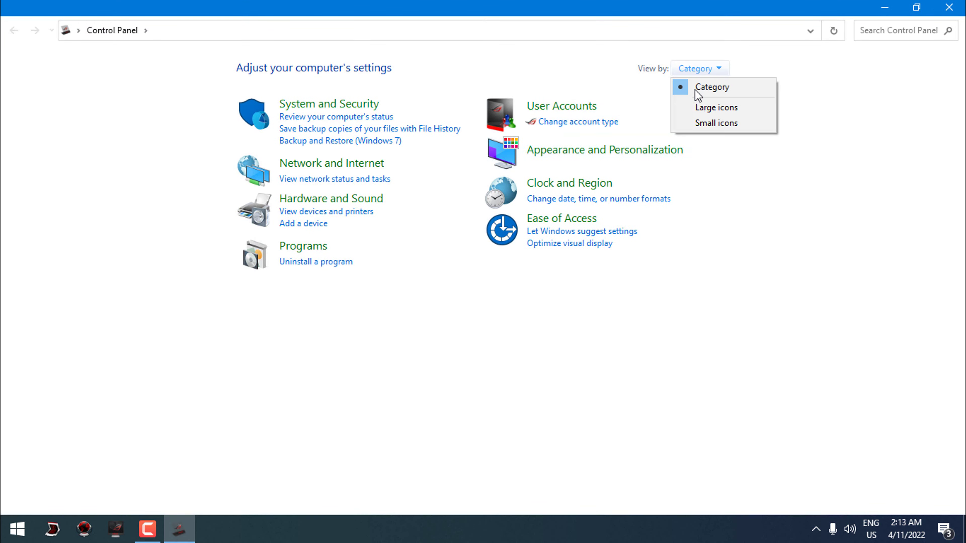
left_click(695, 103)
left_click(949, 6)
right_click(311, 194)
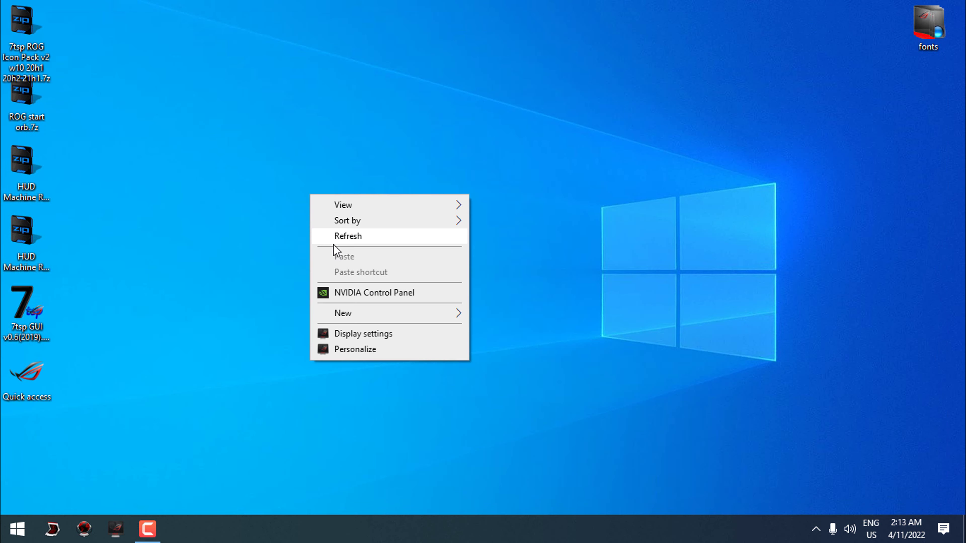
left_click(344, 238)
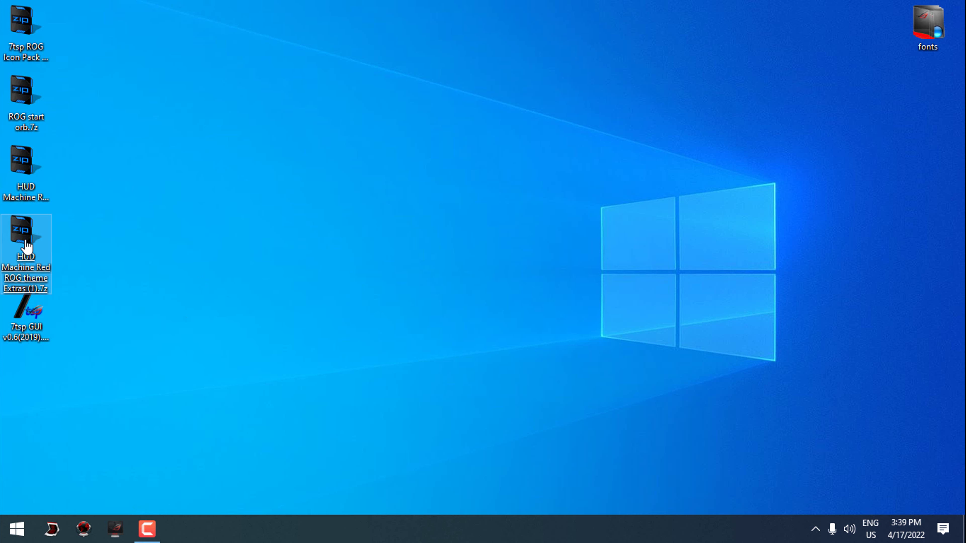
Extract the HUD Machine Red ROG theme Extras (1) archive to its own folder and open the inner Extras folder.
right_click(25, 240)
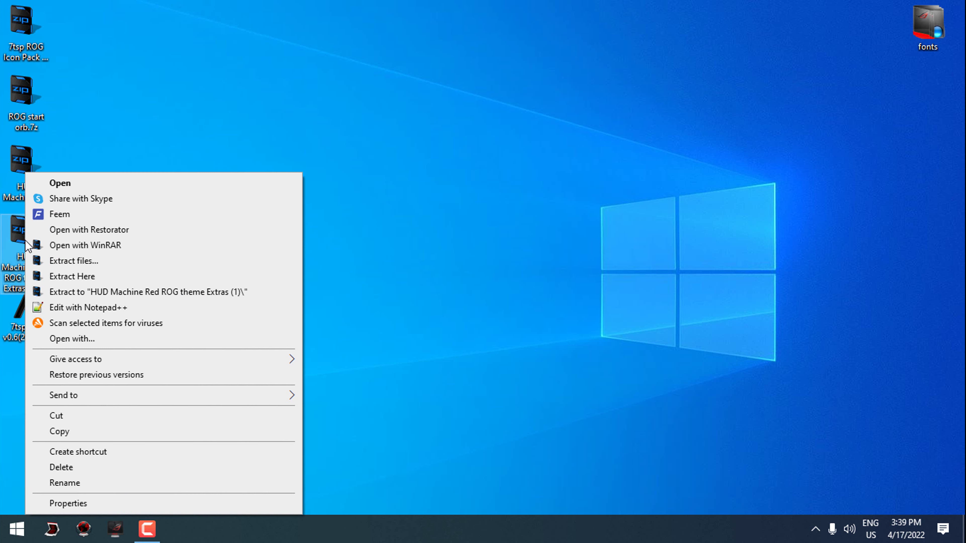
left_click(84, 296)
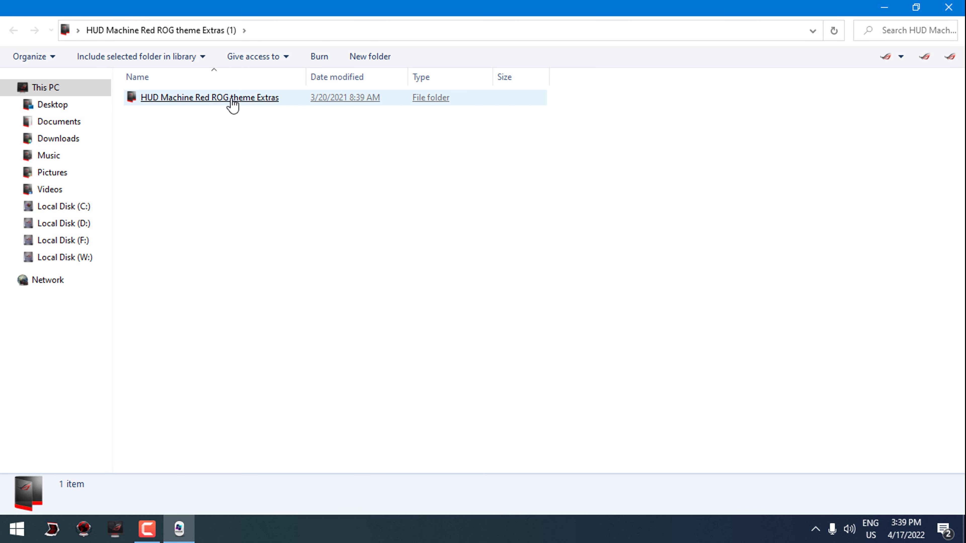
double_click(228, 98)
Look through the extras, including the AIMP skin and the Remove Default Color folder, and return to the Extras folder.
left_click(197, 173)
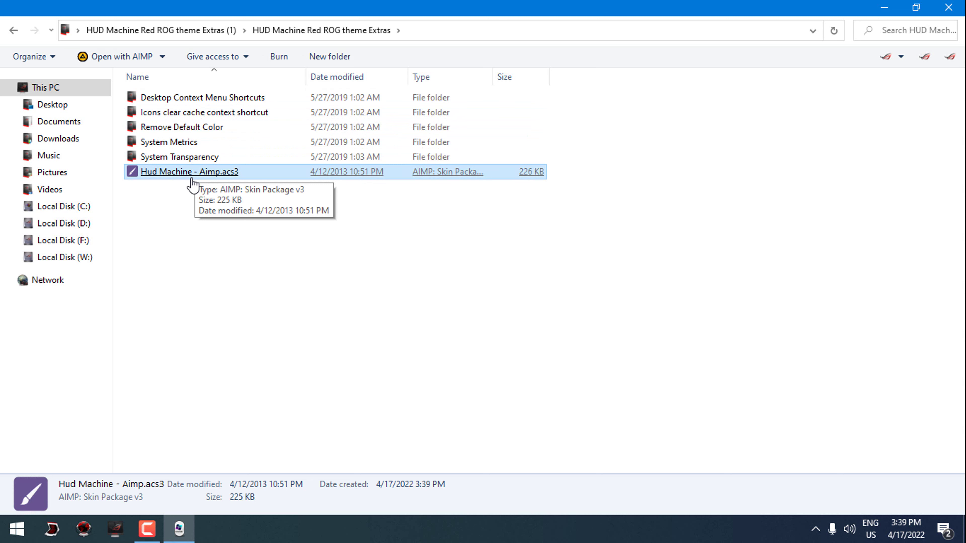
left_click(225, 117)
key("Up")
left_click(224, 129)
double_click(222, 129)
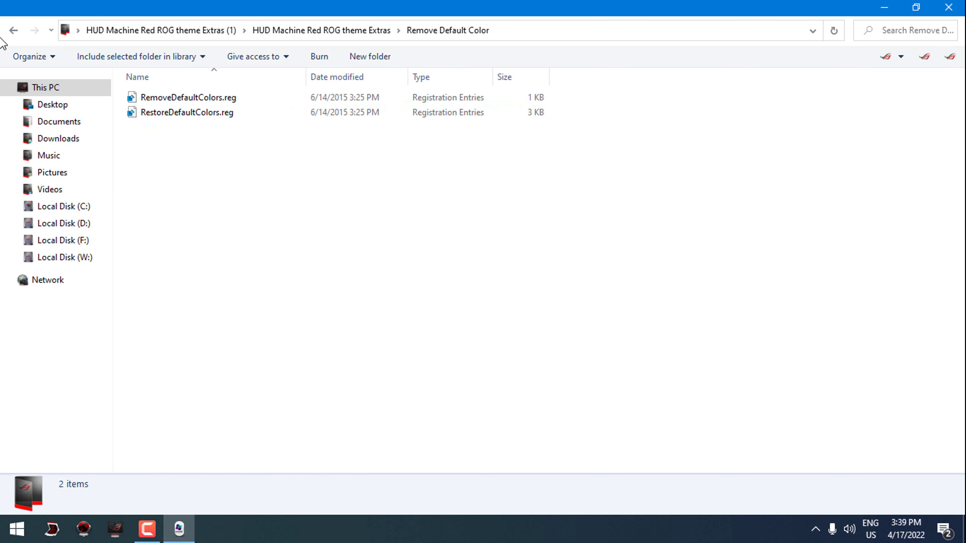
left_click(15, 30)
Merge HUD Machine System Metrics.reg from the System Metrics folder into the registry and dismiss the message.
left_click(170, 142)
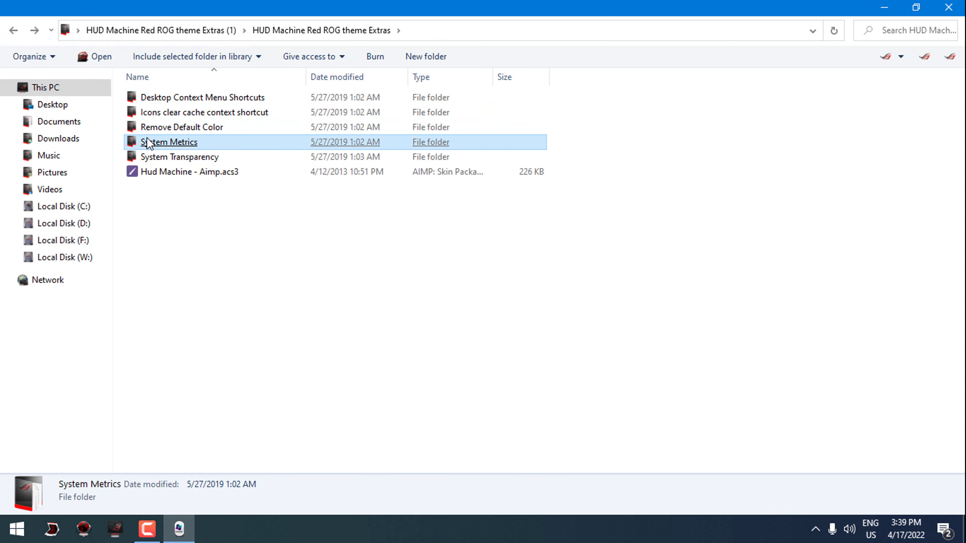
double_click(169, 142)
left_click(158, 113)
right_click(156, 115)
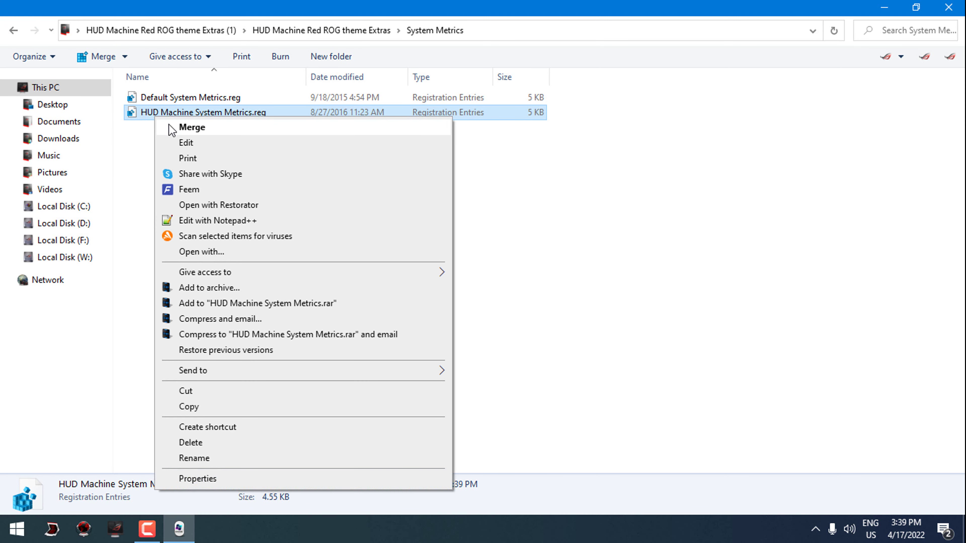
left_click(171, 127)
key("Return")
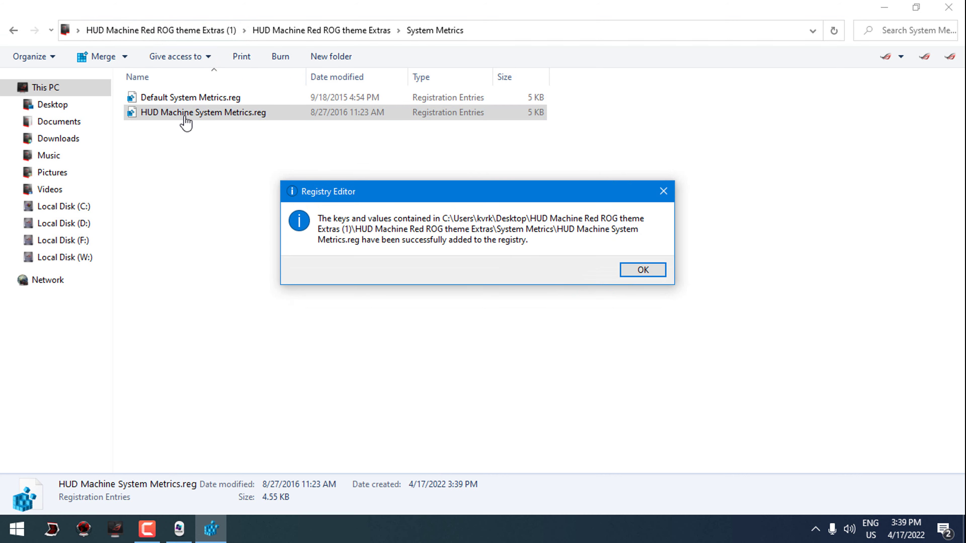
left_click(642, 269)
View Settings Preview.png in the System Transparency folder, then go back and close the Extras folder window.
left_click(13, 30)
left_click(146, 156)
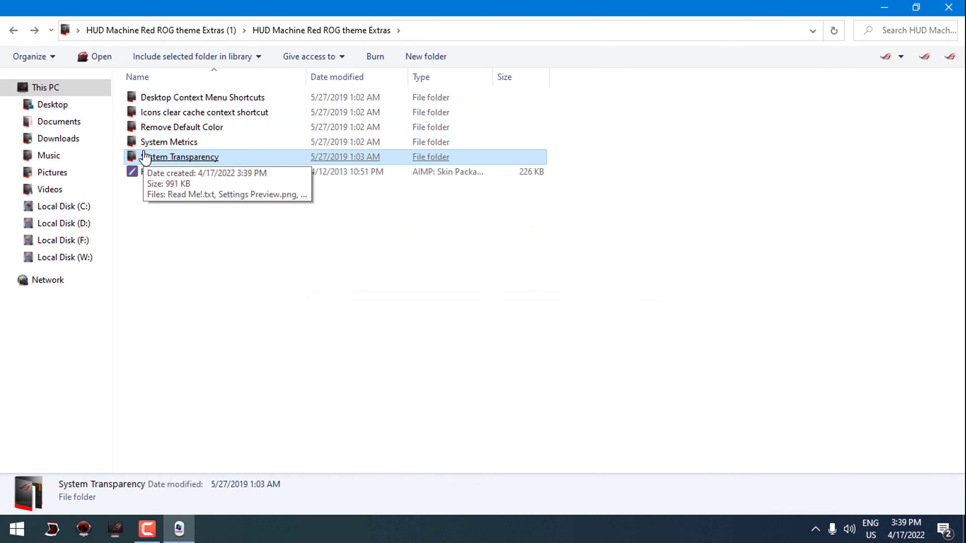
double_click(148, 156)
left_click(174, 114)
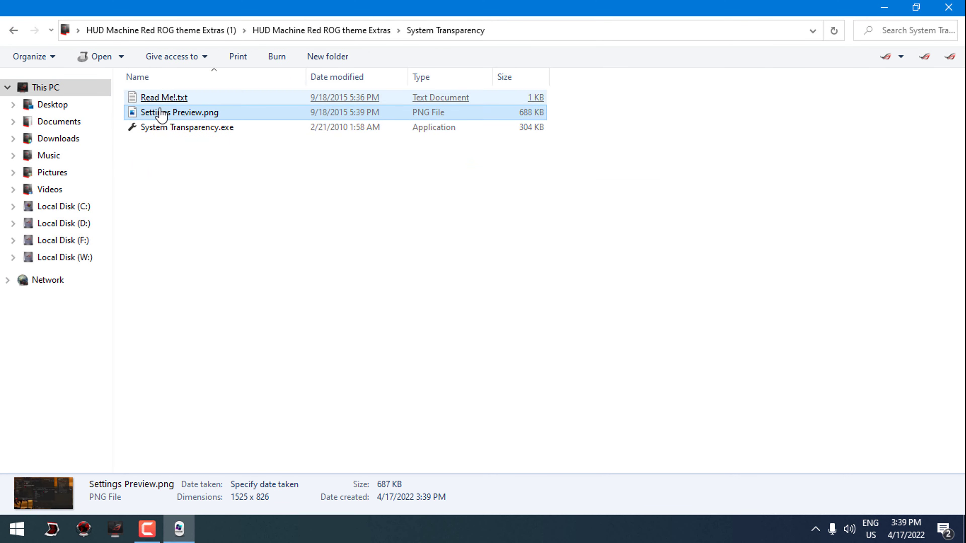
double_click(393, 113)
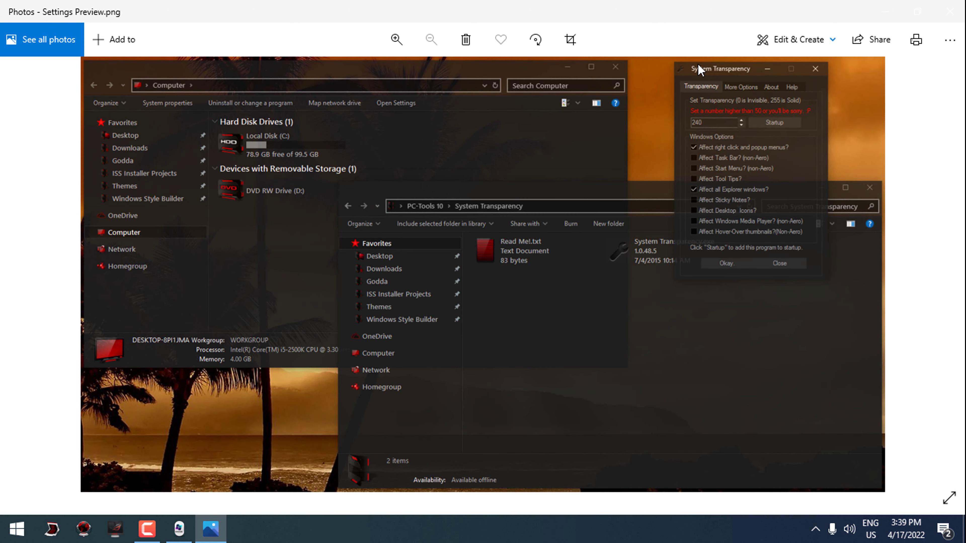
left_click(960, 5)
left_click(9, 34)
left_click(188, 172)
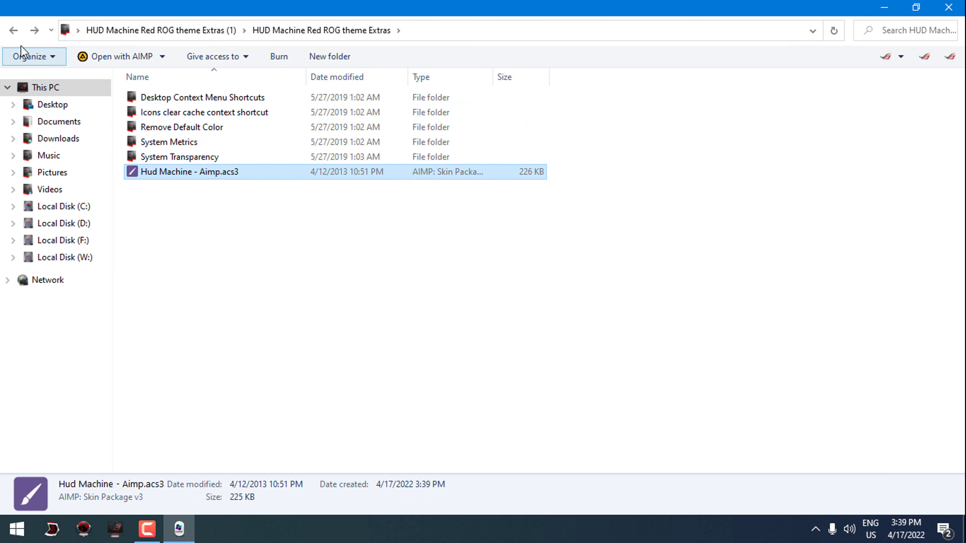
left_click(13, 31)
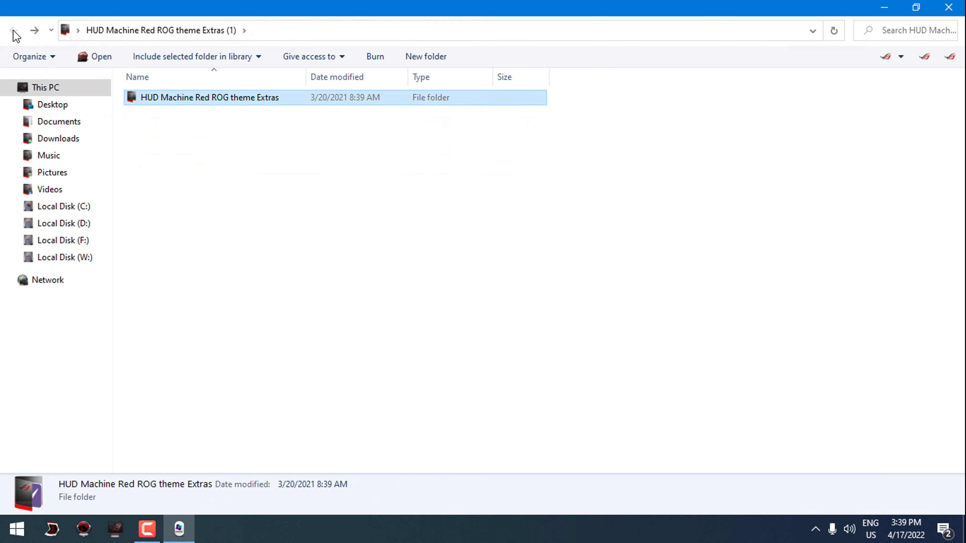
left_click(948, 8)
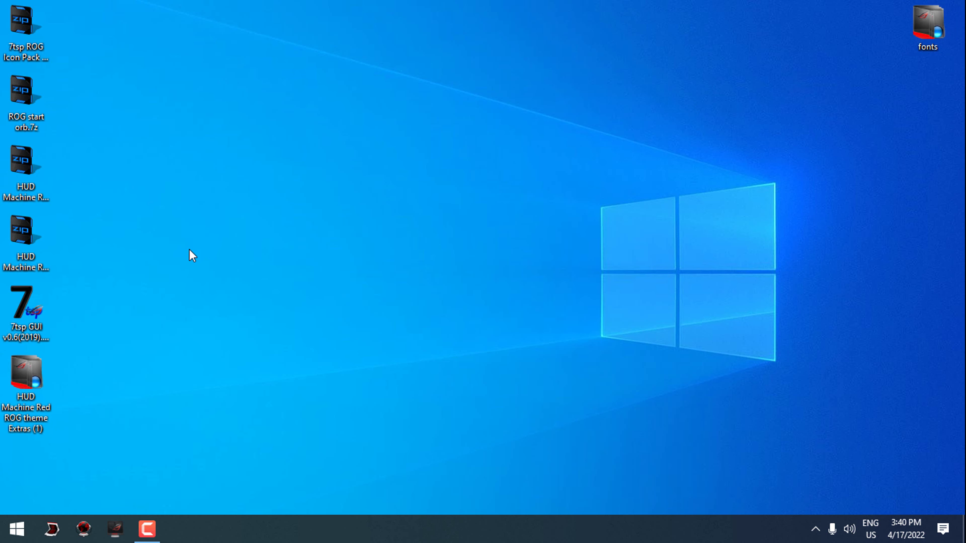
Extract the HUD Machine Red ROG theme w10 20h1 20h2 21h1 archive and copy its HUD Machine Red folder and three theme files.
right_click(30, 173)
left_click(61, 292)
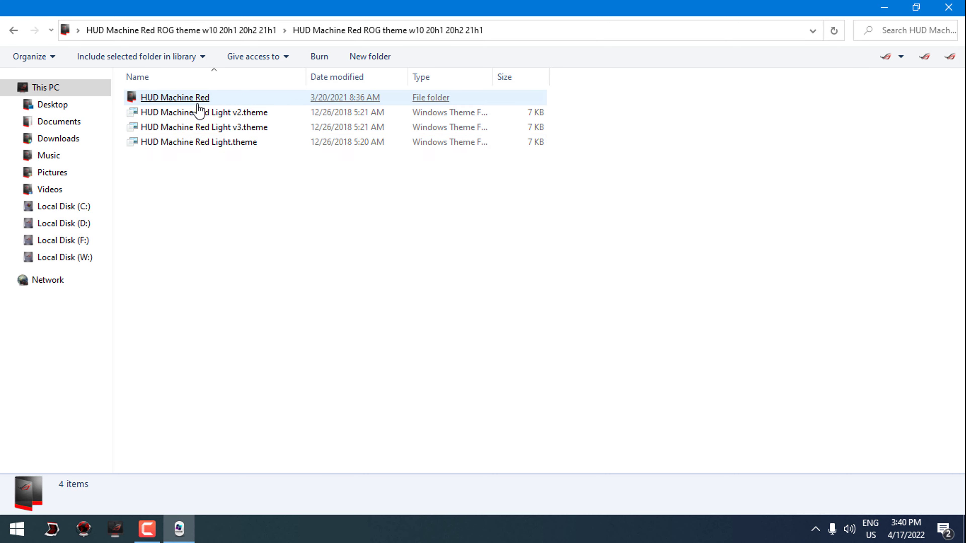
mouse_move(196, 105)
left_mouse_down()
mouse_move(182, 168)
mouse_move(192, 95)
left_mouse_up()
right_click(196, 101)
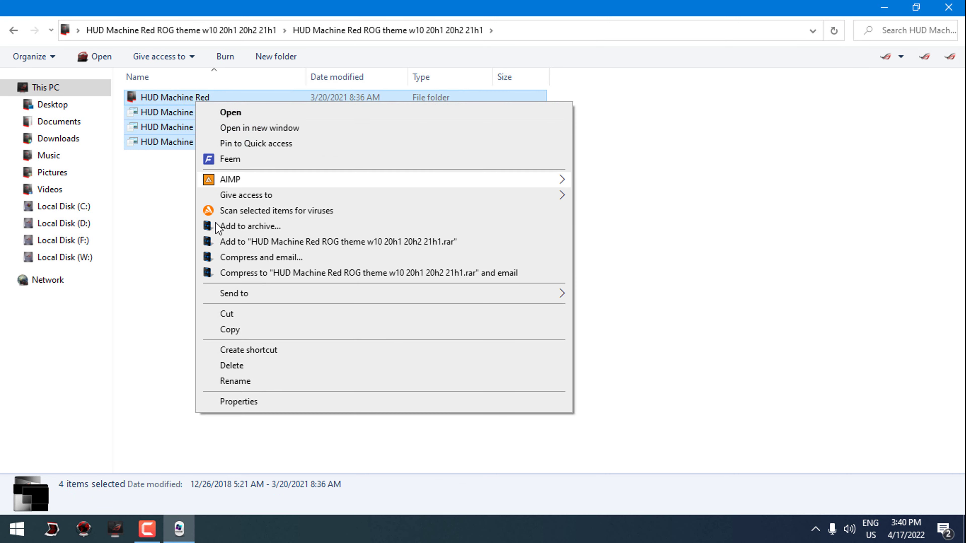
left_click(230, 330)
Paste the copied theme folder and files into the Themes folder under C:\Windows\Resources.
left_click(63, 206)
double_click(464, 95)
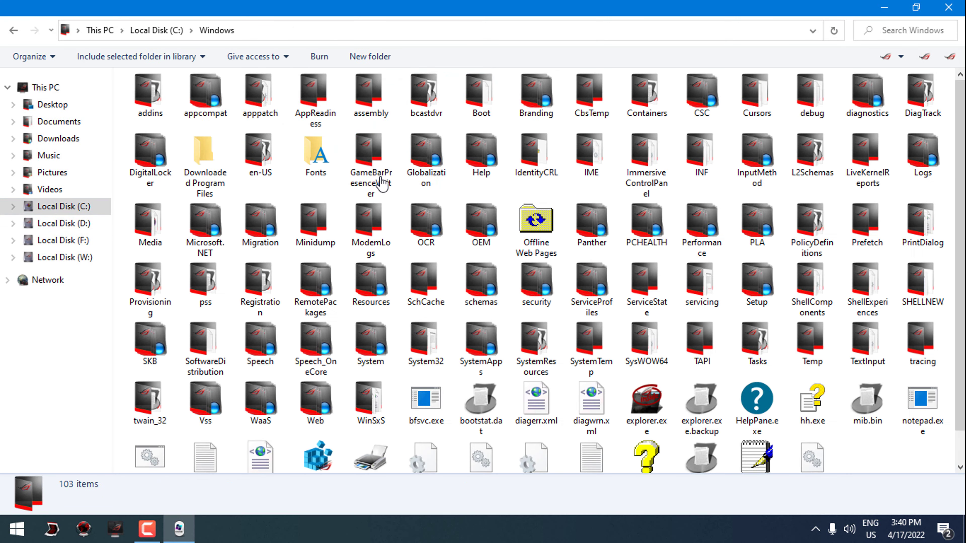
double_click(378, 301)
double_click(205, 95)
right_click(382, 280)
left_click(407, 378)
left_click(266, 199)
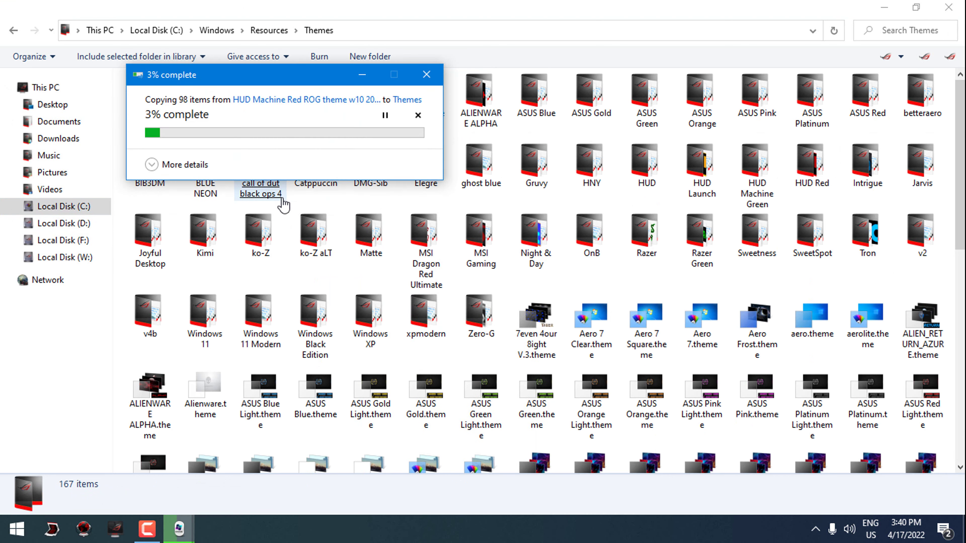
Apply the HUD Machine Red Light theme in the personalization settings and close Settings.
right_click(229, 176)
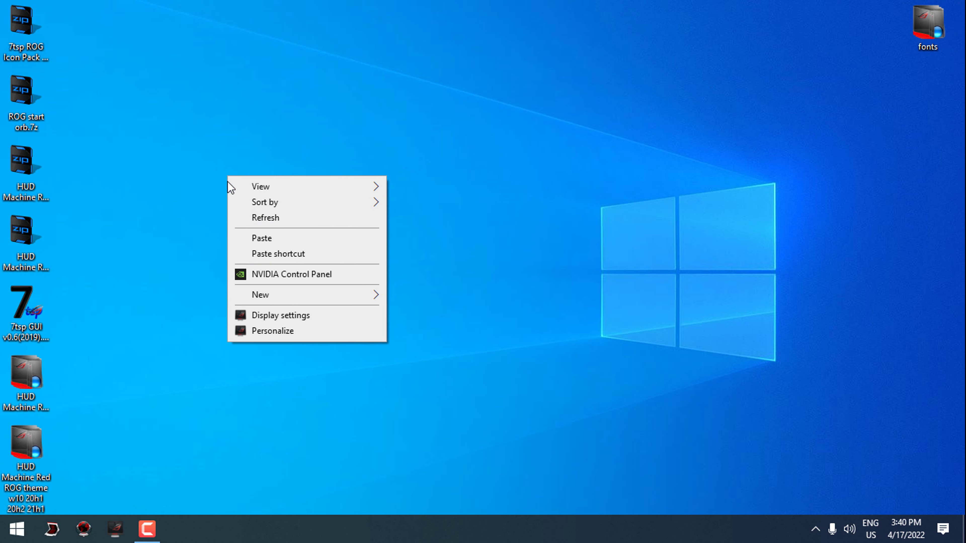
left_click(263, 329)
left_click(102, 264)
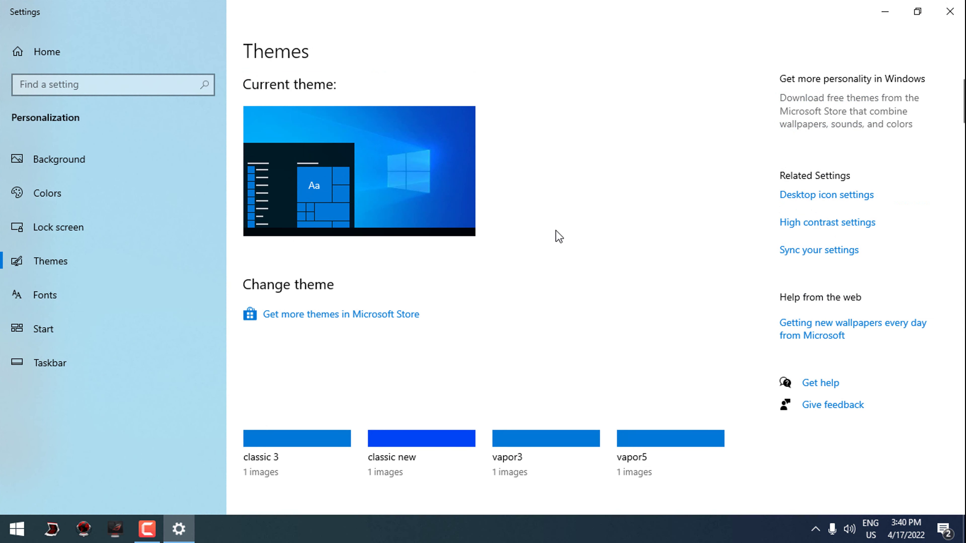
left_click_drag(961, 95, 924, 343)
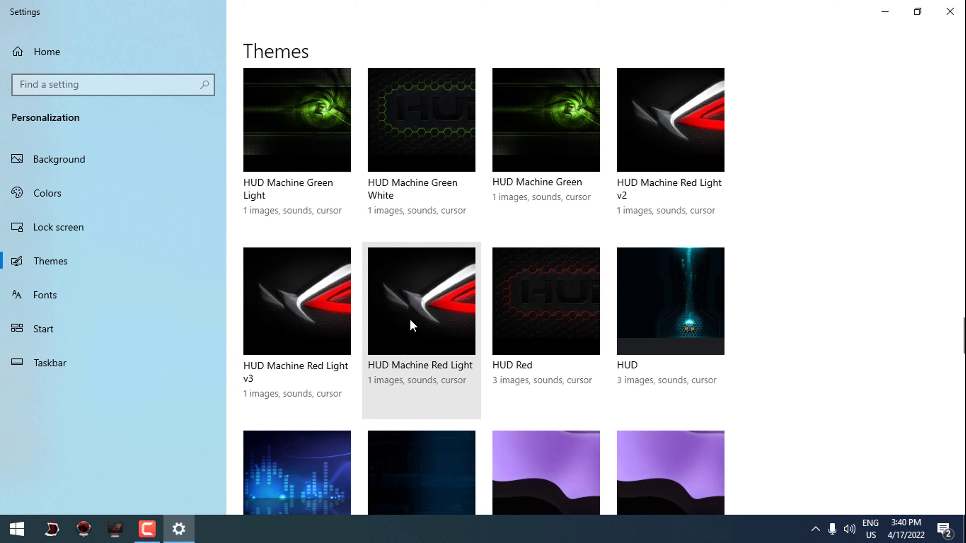
left_click(420, 308)
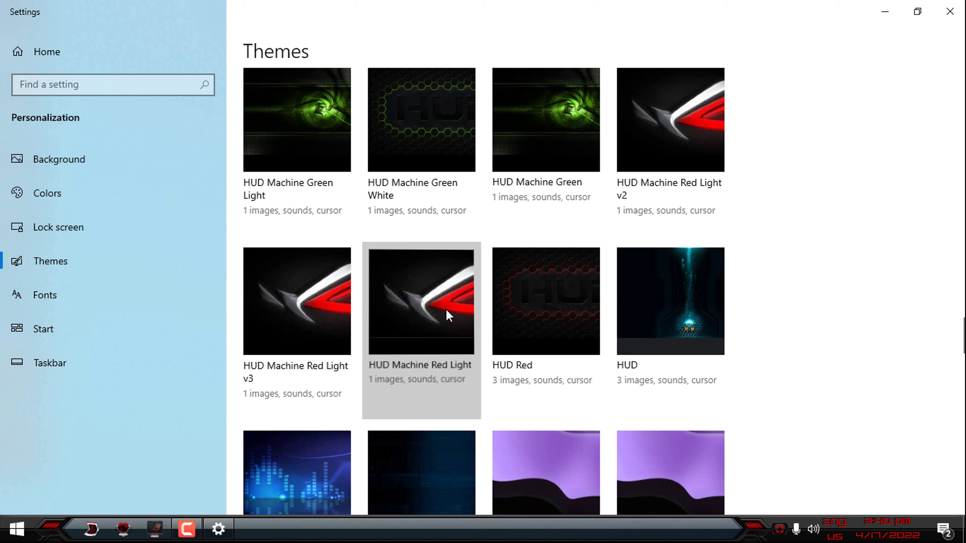
left_click(950, 13)
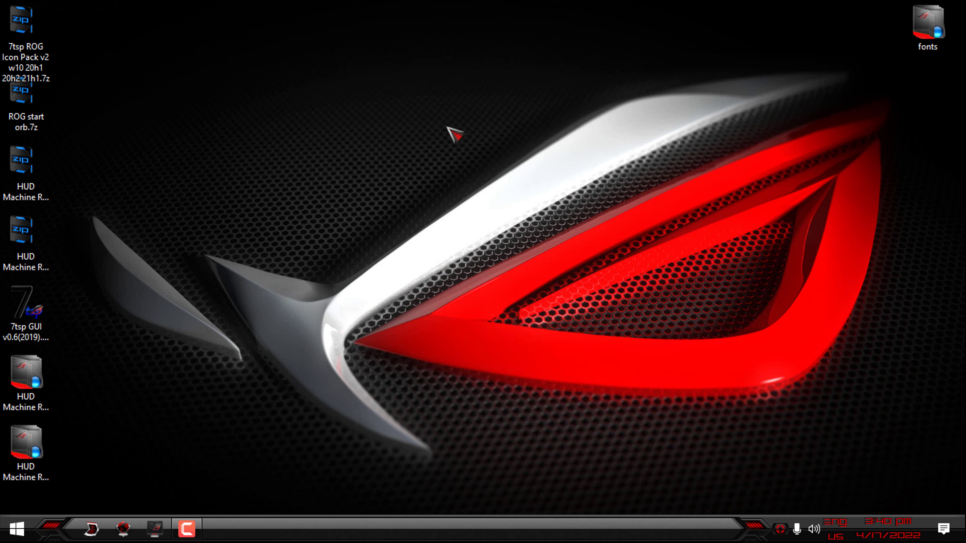
Apply the matching HUD Start menu style in the StartIsBack configuration and check the restyled Start menu.
right_click(271, 168)
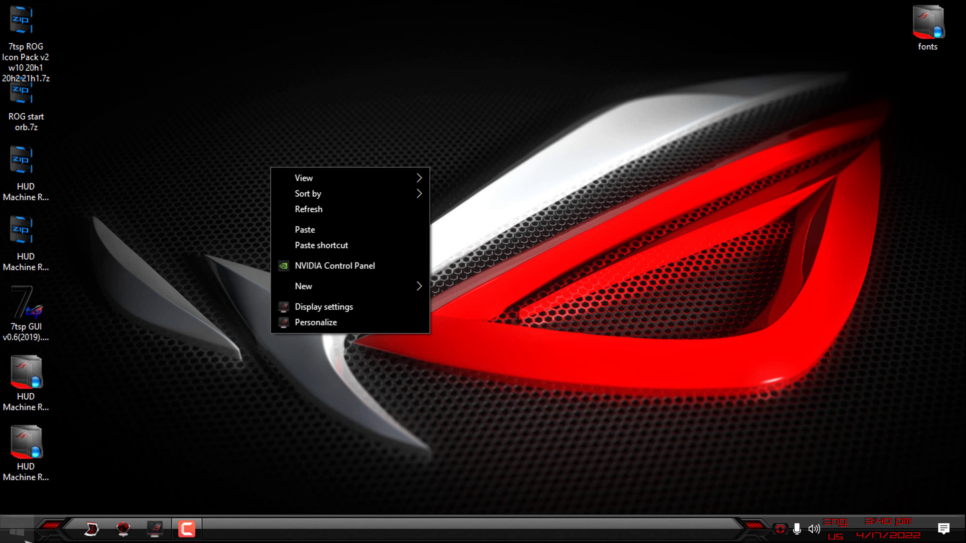
key("super")
key("super")
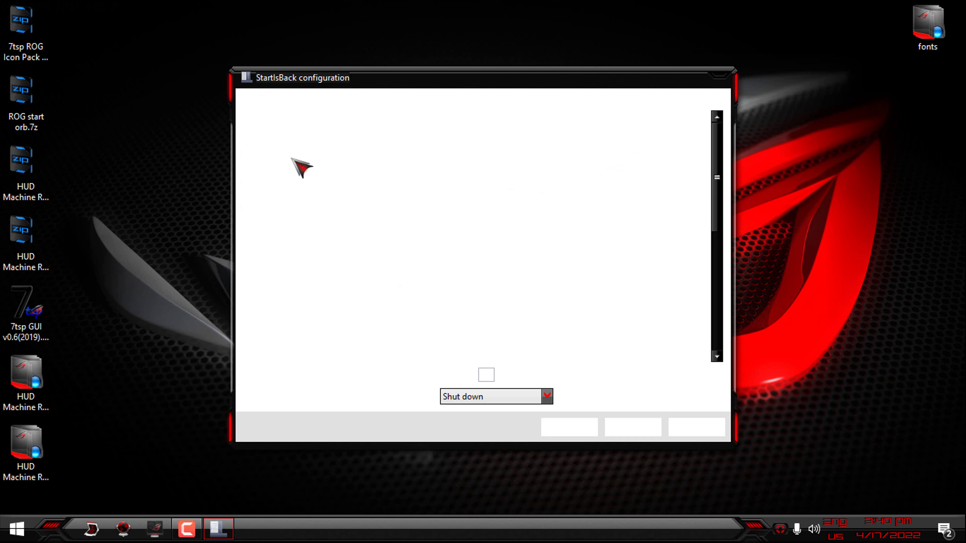
left_click(577, 431)
left_click(17, 528)
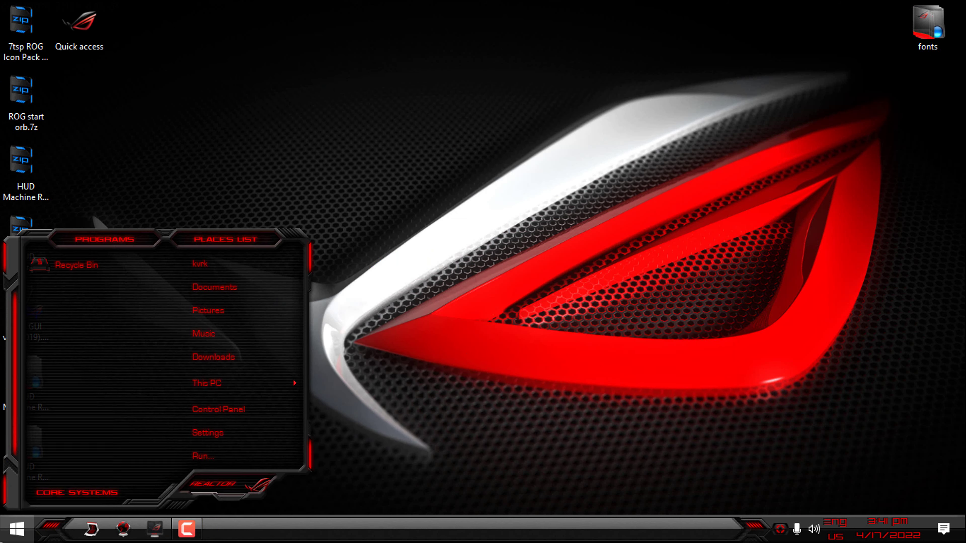
key("super")
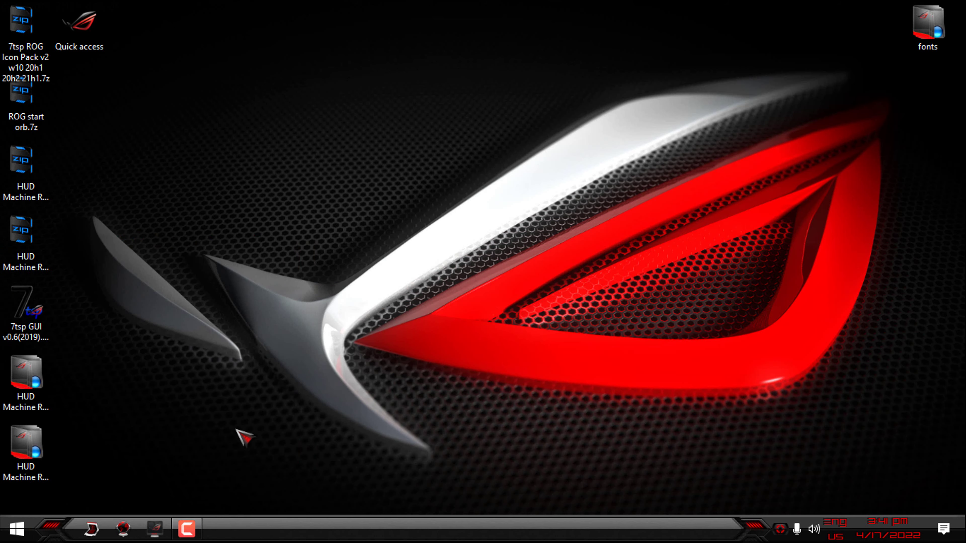
Inspect the themed This PC in an enlarged window, close it, and bring up the Start menu.
left_click(132, 537)
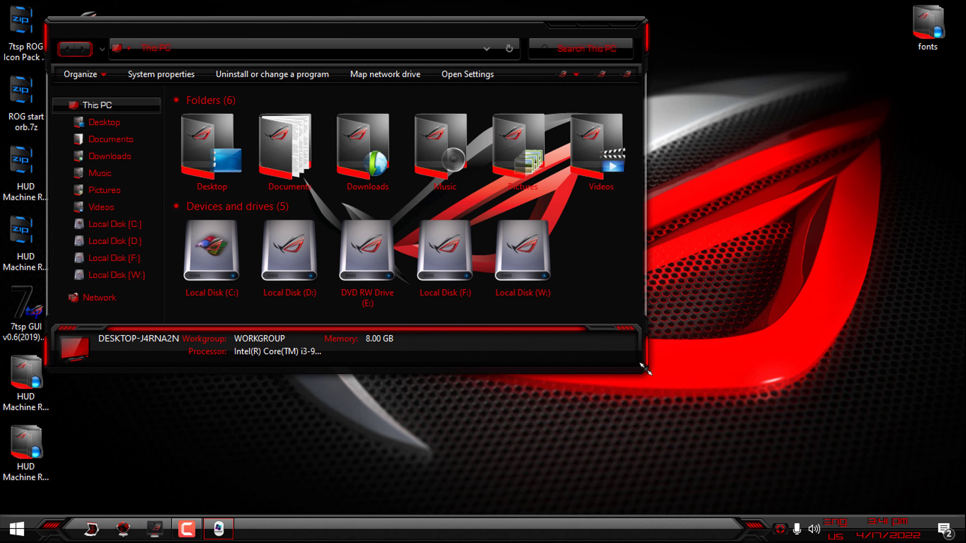
left_click_drag(645, 368, 852, 480)
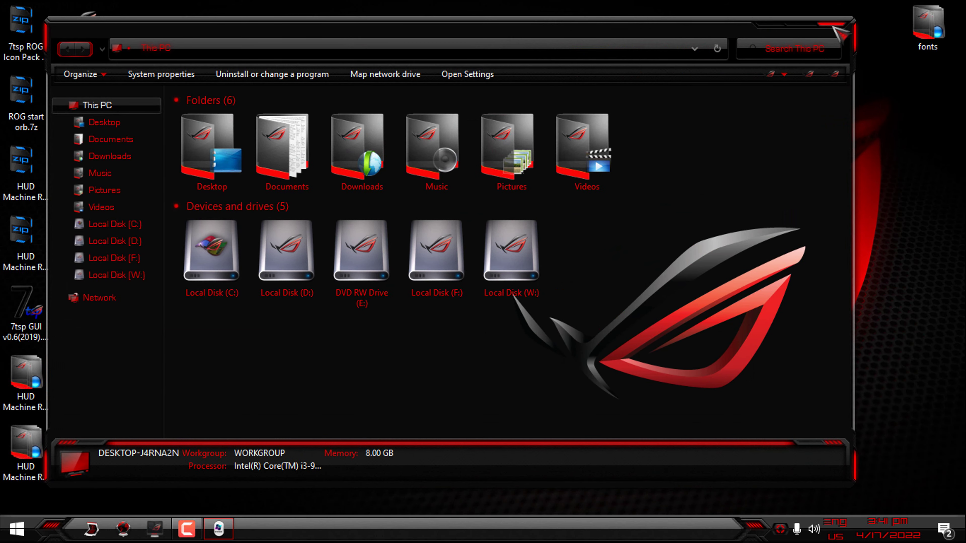
left_click(835, 32)
key("super")
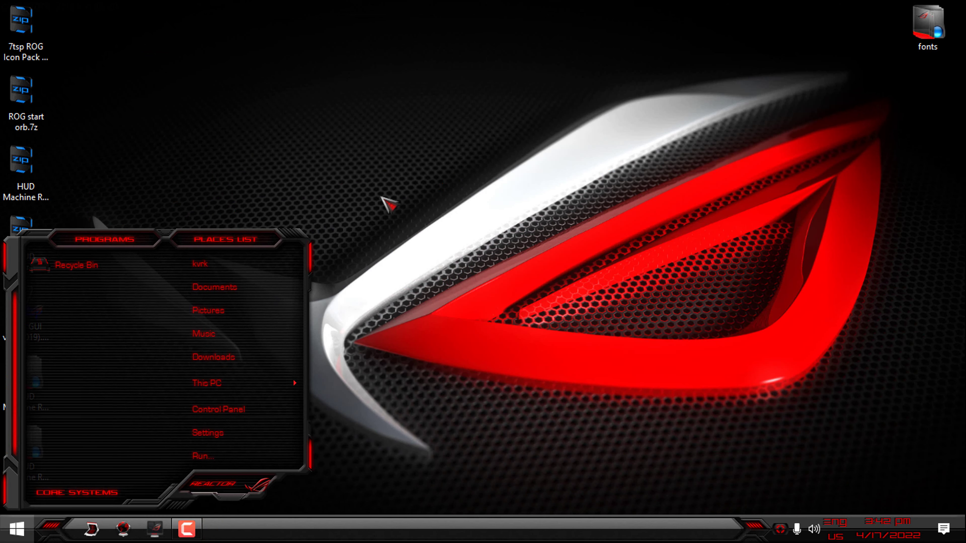
Choose the glowing red bar as the Start button in the StartIsBack appearance settings, apply it and refresh the desktop.
right_click(302, 259)
left_click(315, 250)
left_click(270, 128)
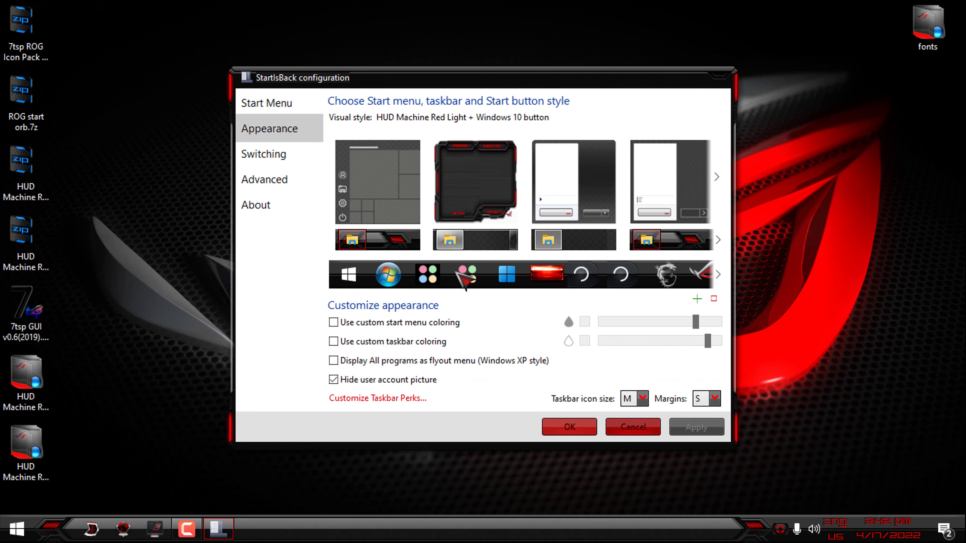
left_click(569, 427)
right_click(81, 94)
left_click(87, 136)
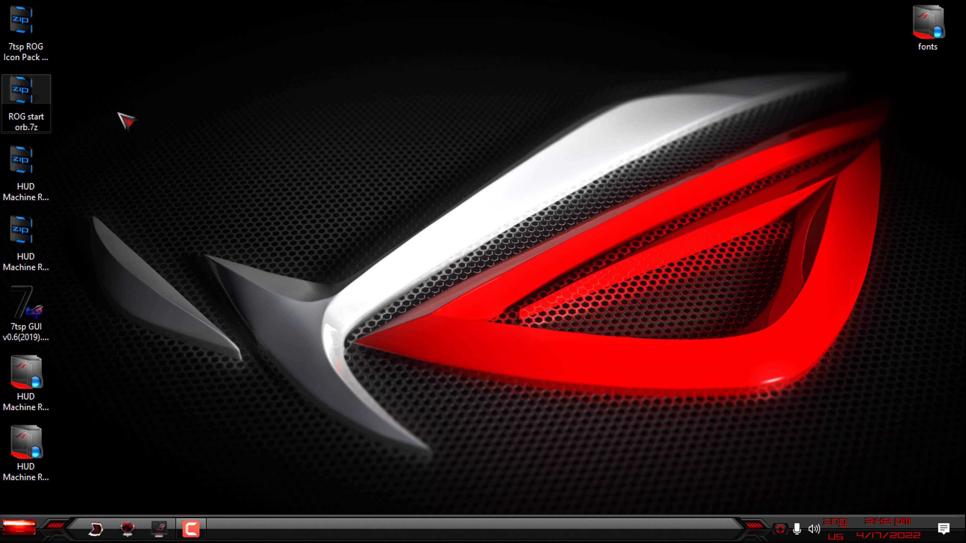
Open an empty Notepad window to inspect its themed frame and menus, and close it.
left_click(95, 528)
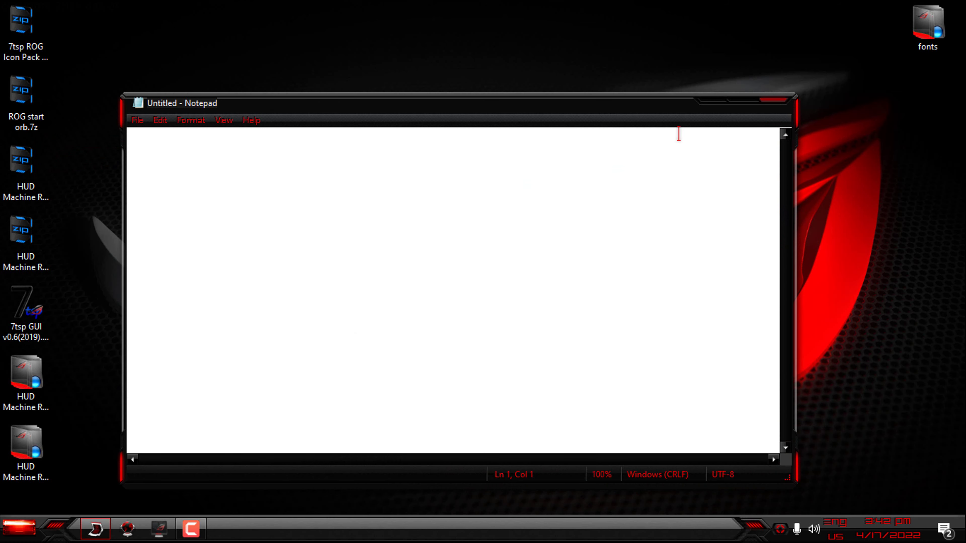
left_click(771, 102)
left_click(491, 264)
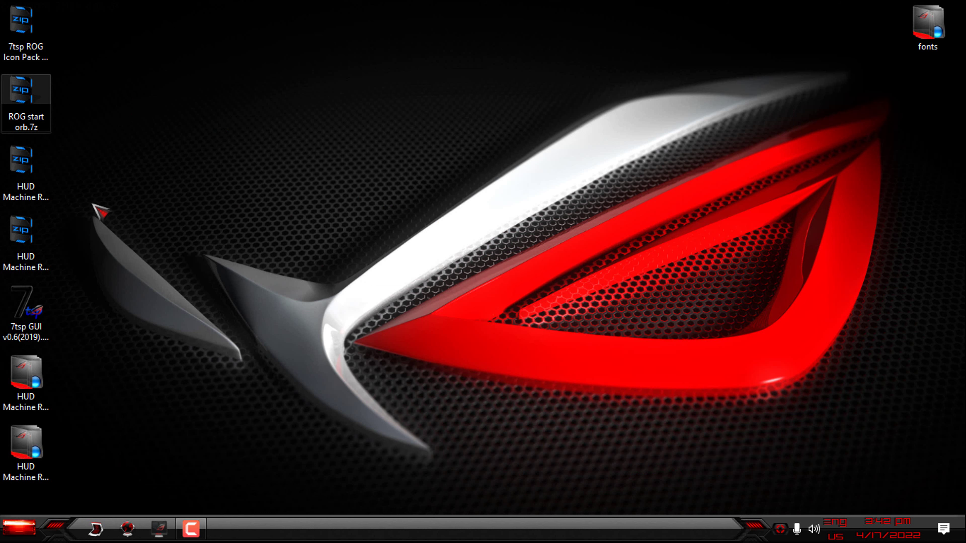
Open the HUD Machine Red ROG theme archive, switch WinRAR to the red ROG-style interface theme, and close the archive.
double_click(23, 168)
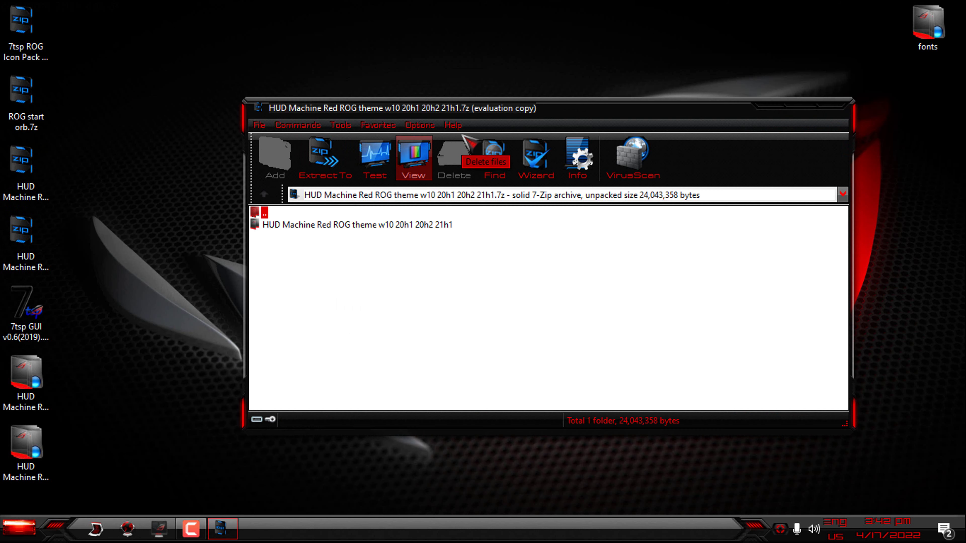
left_click(669, 234)
left_click(420, 125)
mouse_move(518, 218)
left_click(624, 302)
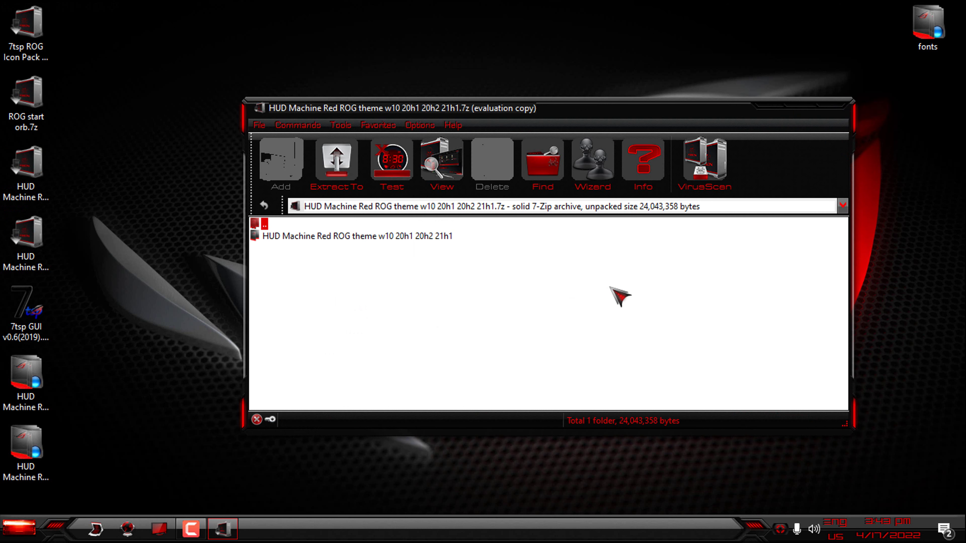
left_click(833, 112)
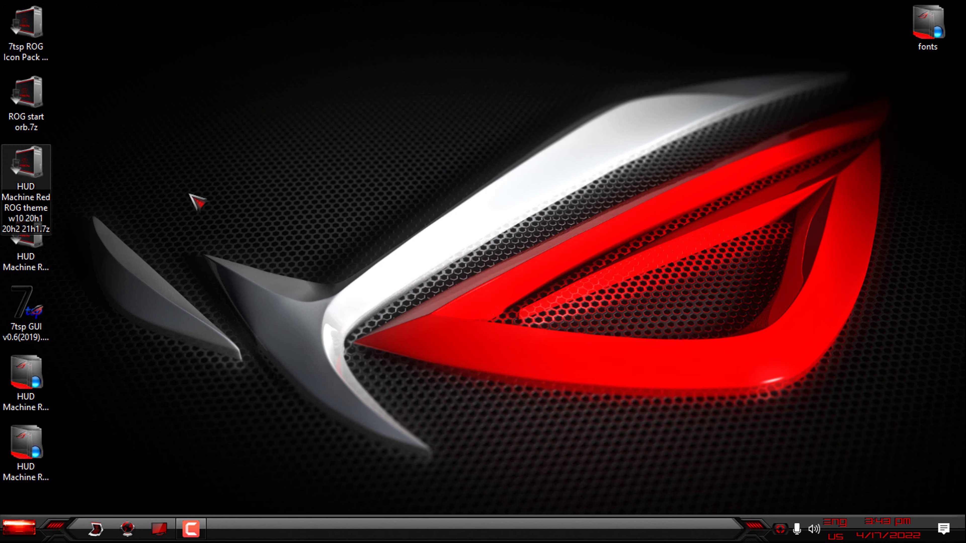
Check the themed Notepad once more, close it, and browse from This PC through Documents to the Pictures folder.
left_click(97, 529)
left_click(783, 102)
left_click(158, 526)
left_click(110, 139)
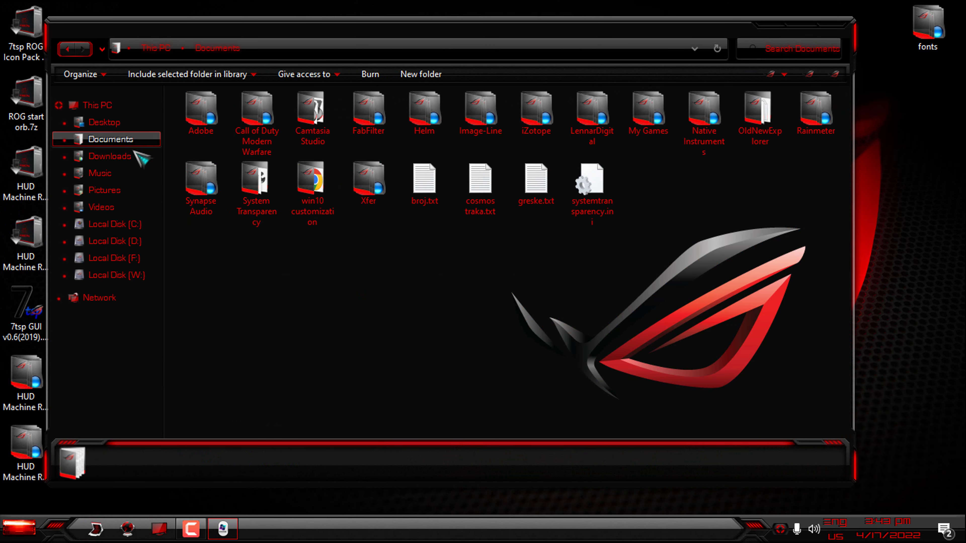
left_click(114, 190)
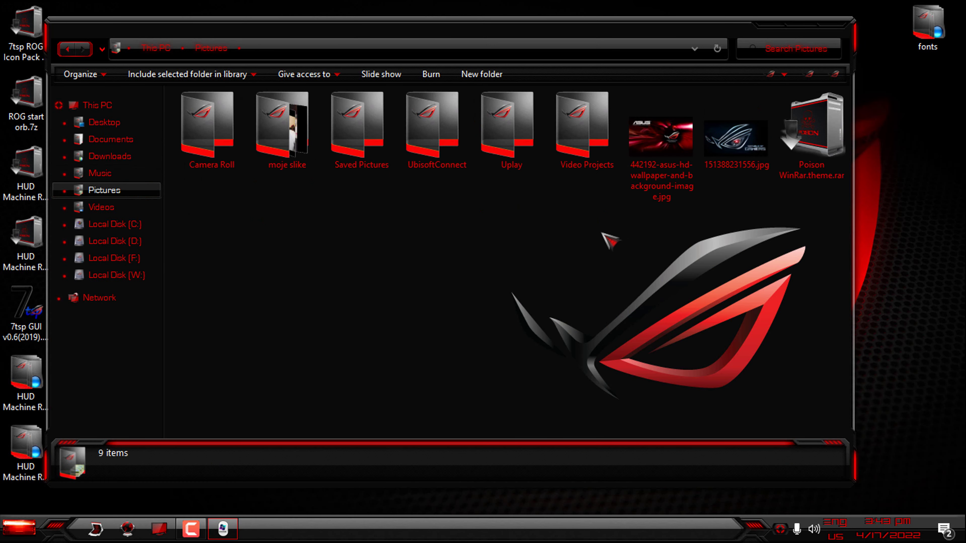
Set 442192-asus-hd-wallpaper-and-background-image.jpg as the desktop background, close Photos and minimize the Pictures window to view the desktop.
double_click(666, 182)
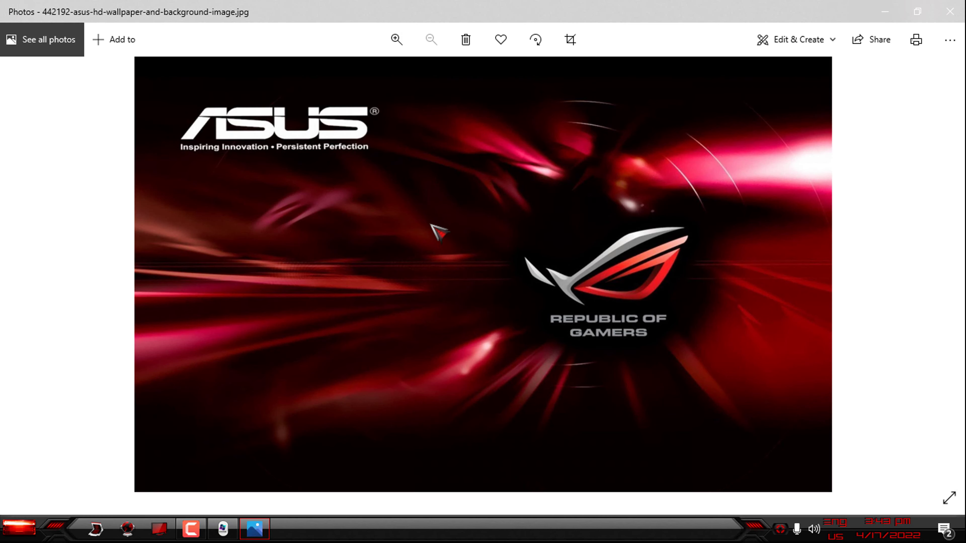
right_click(425, 220)
mouse_move(464, 321)
left_click(587, 340)
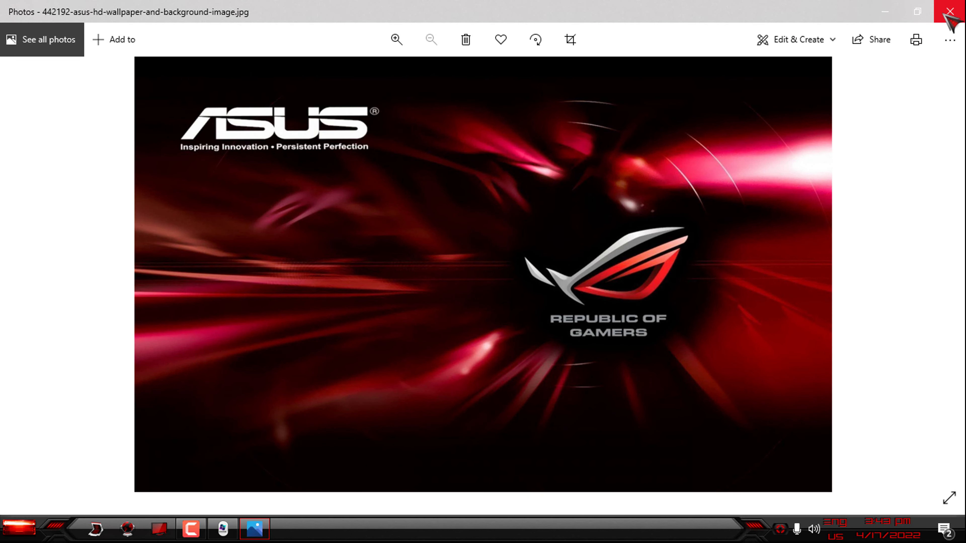
left_click(949, 12)
left_click(811, 32)
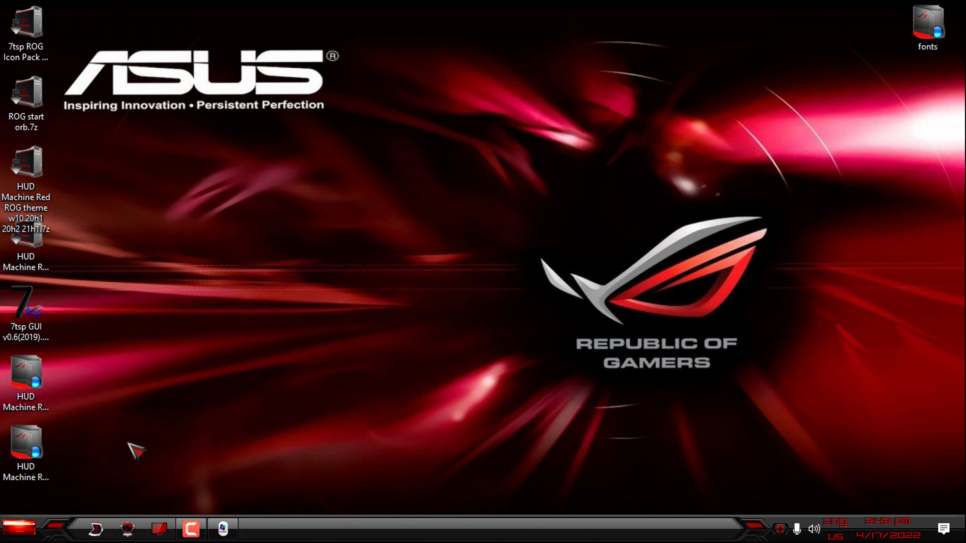
left_click(17, 539)
left_click(17, 540)
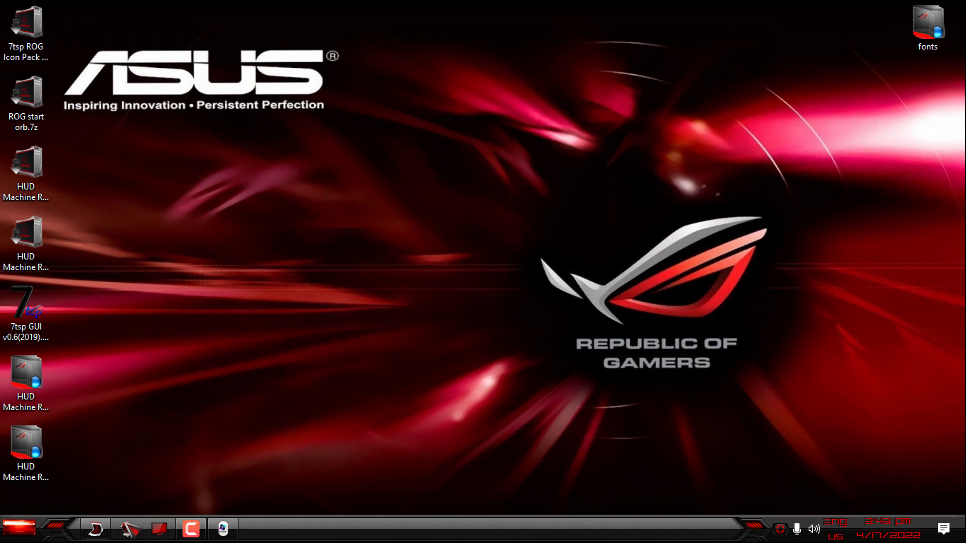
Set 151388231556.jpg from the Pictures folder as the desktop background, and close both Photos and the folder window.
left_click(230, 529)
double_click(737, 125)
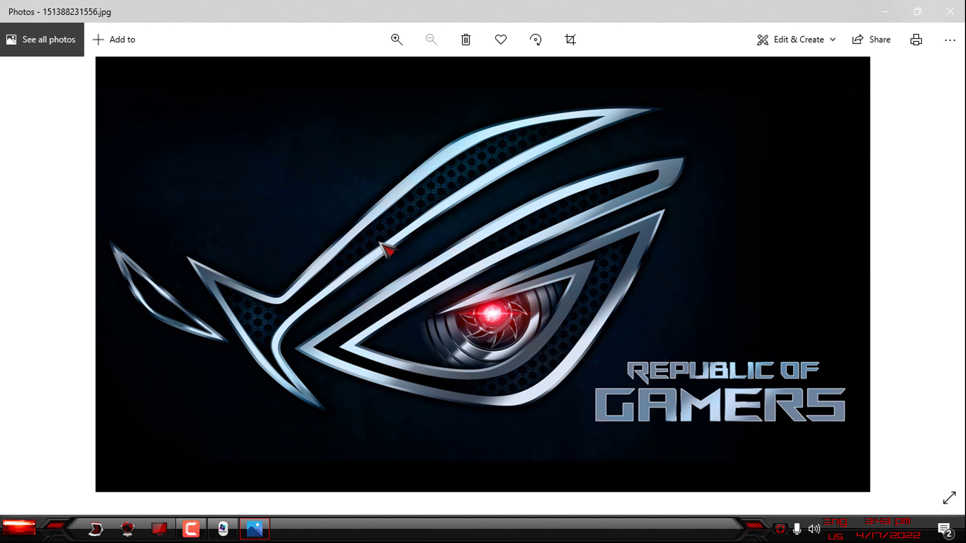
right_click(381, 244)
mouse_move(399, 310)
left_click(472, 333)
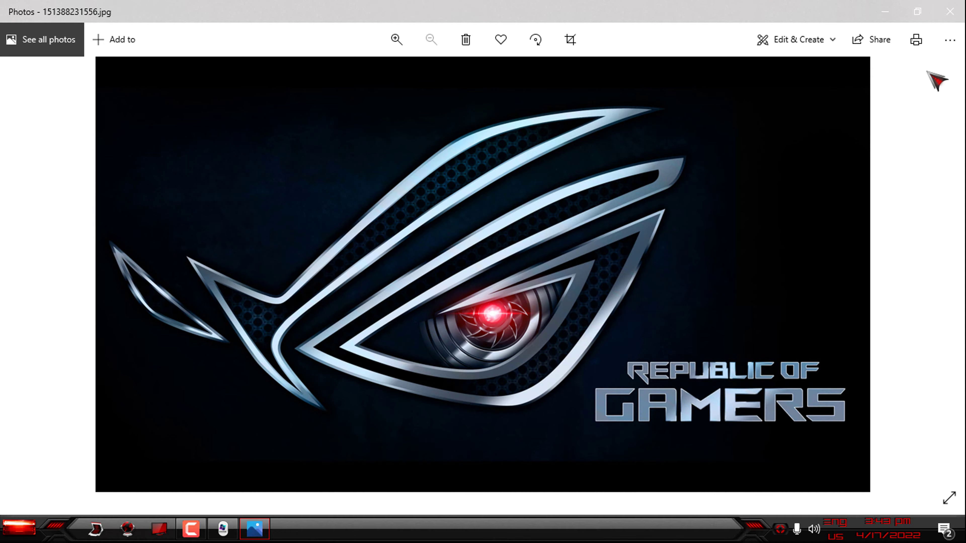
left_click(949, 11)
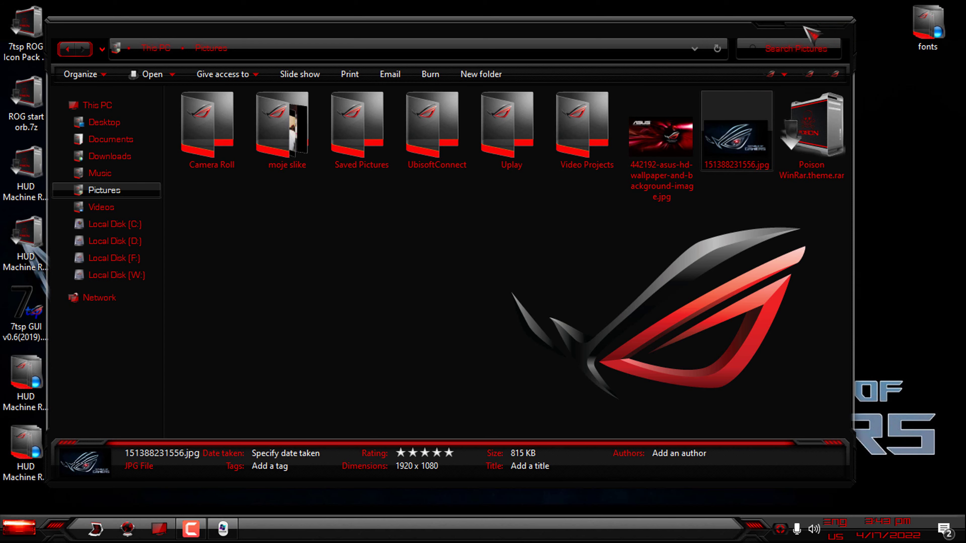
left_click(830, 23)
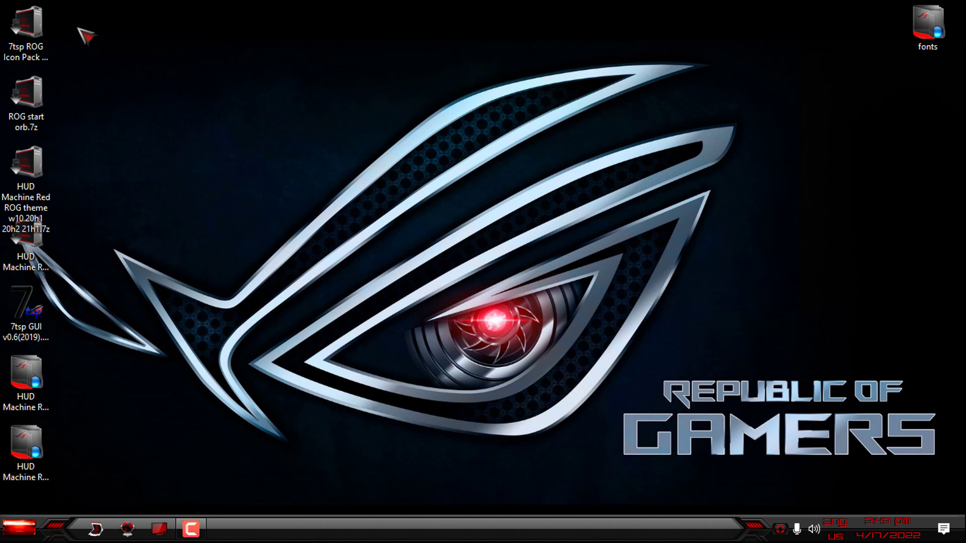
Move the 7tsp GUI icon below the fonts folder and delete the remaining archives and HUD Machine folders from the desktop.
left_click_drag(87, 14, 69, 436)
left_click_drag(26, 312, 924, 102)
left_click_drag(144, 4, 28, 458)
right_click(28, 458)
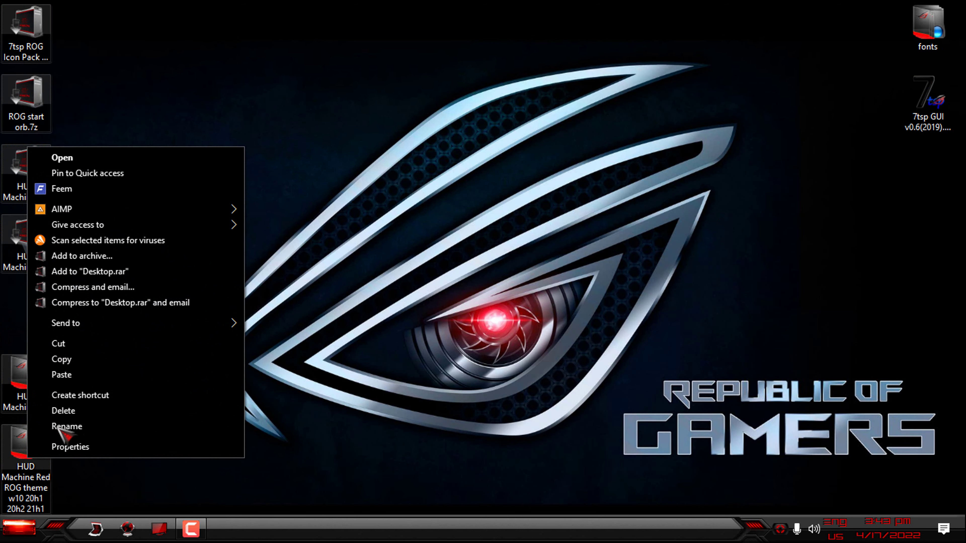
left_click(75, 416)
Check the Start menu, set System Transparency to 210 for all Explorer windows, and preview the effect in This PC.
key("super")
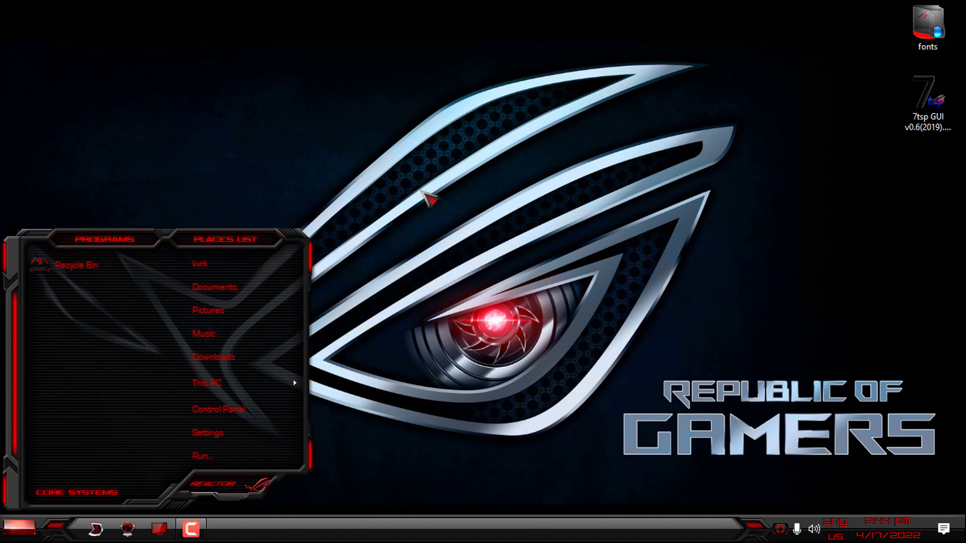
key("super")
left_click(780, 530)
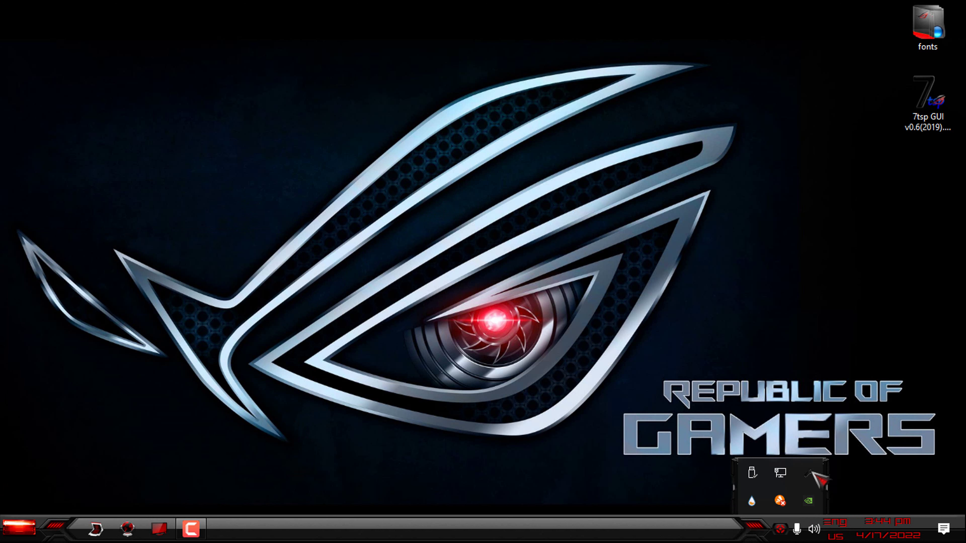
right_click(809, 473)
left_click(872, 418)
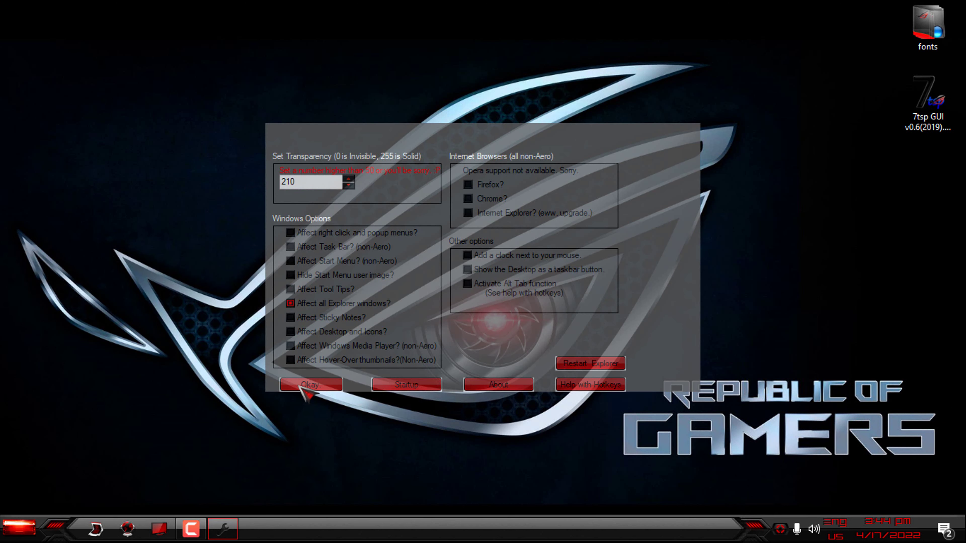
left_click(307, 384)
left_click(159, 529)
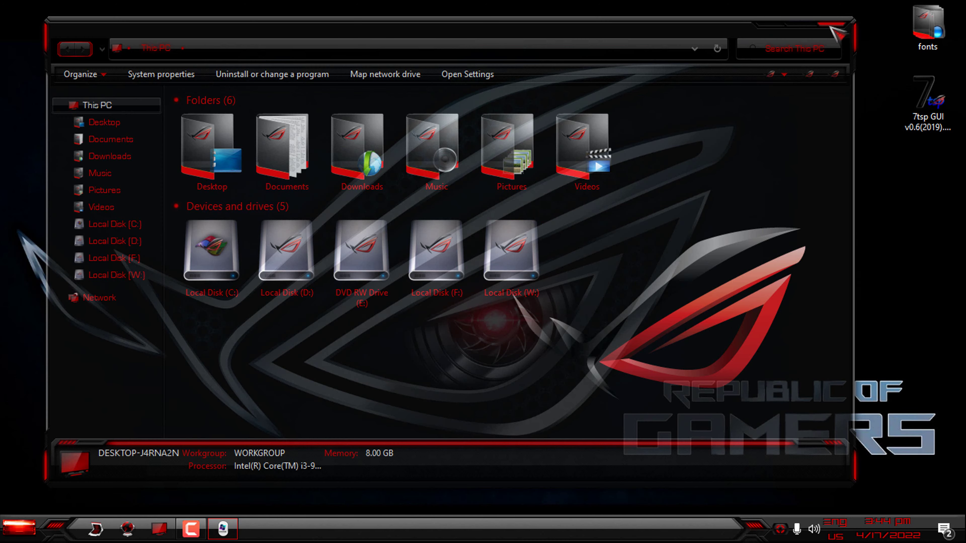
left_click(833, 27)
Set the transparency value to 225 for all Explorer windows and check the effect in This PC.
left_click(780, 529)
right_click(808, 472)
left_click(872, 417)
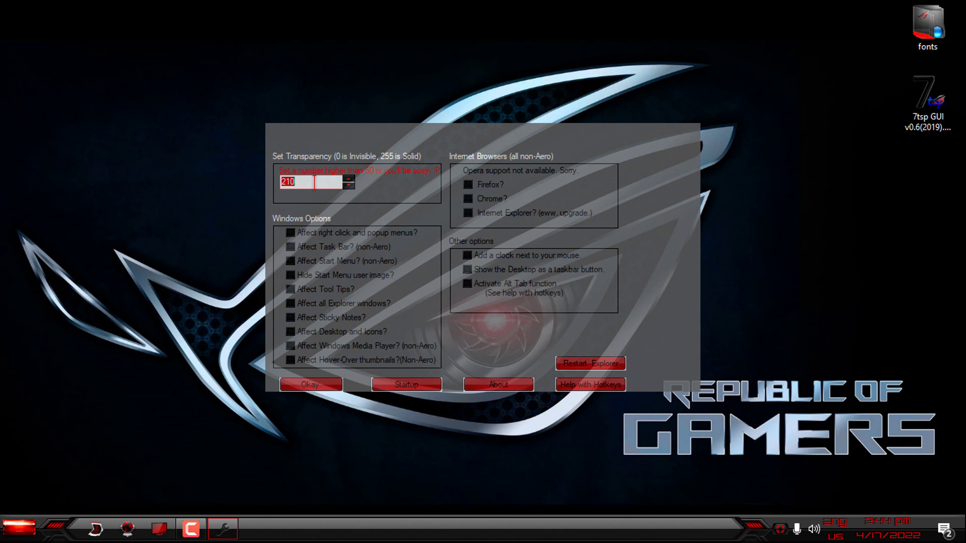
left_click(310, 385)
left_click(159, 529)
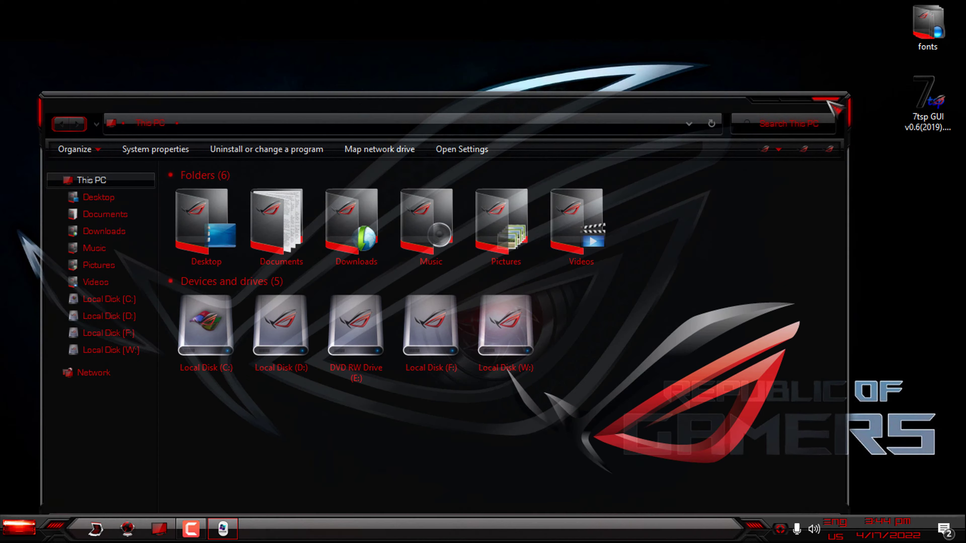
left_click(831, 101)
Increase the Explorer window transparency value to 240, review This PC with it, and close the window.
left_click(780, 529)
right_click(822, 486)
left_click(829, 416)
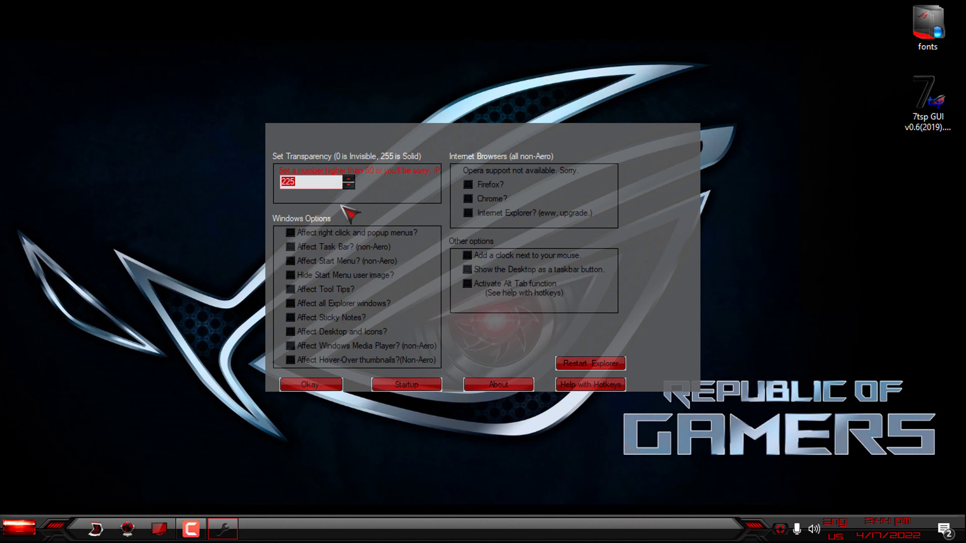
left_click(316, 388)
left_click(159, 529)
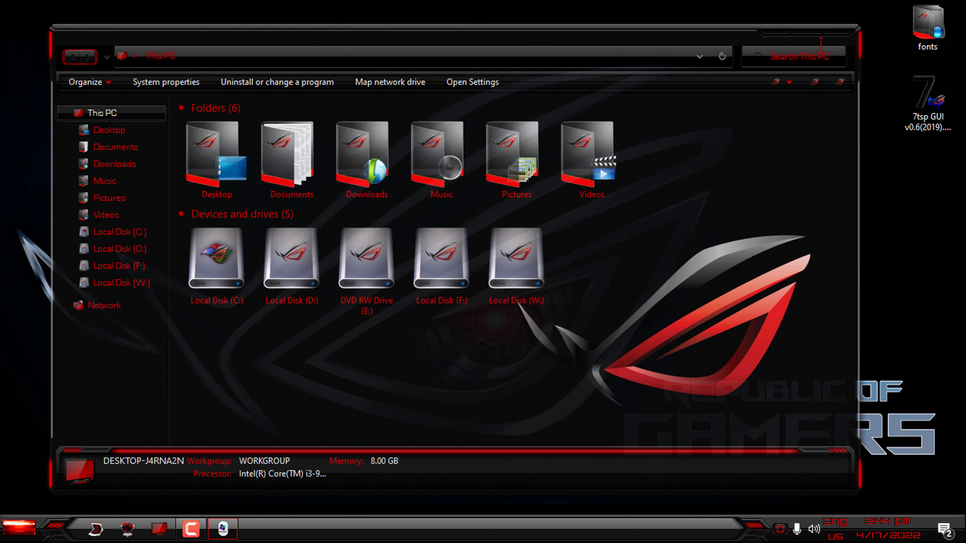
key("alt+F4")
Readjust the Explorer window transparency value once more and inspect This PC in a maximized window before closing it.
left_click(780, 529)
right_click(821, 485)
left_click(832, 423)
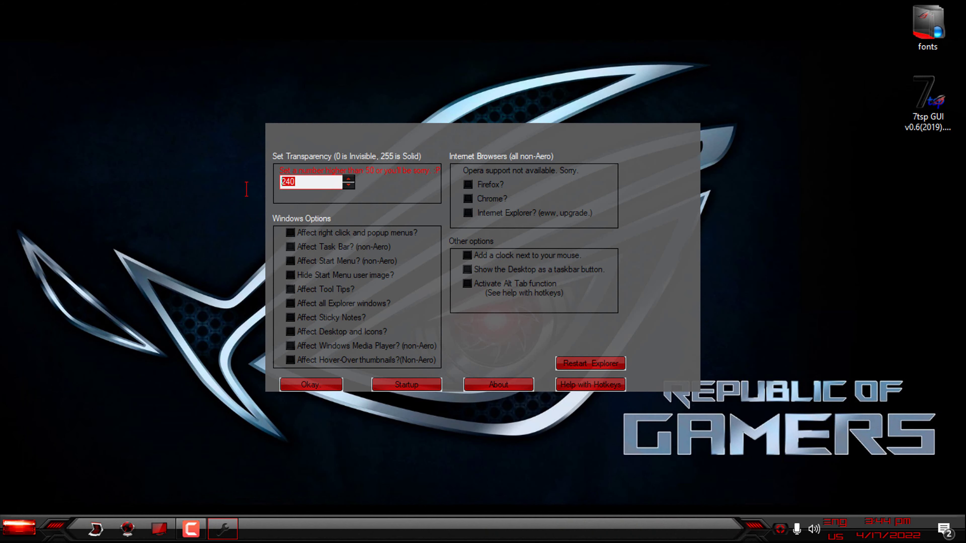
left_click(311, 385)
left_click(159, 529)
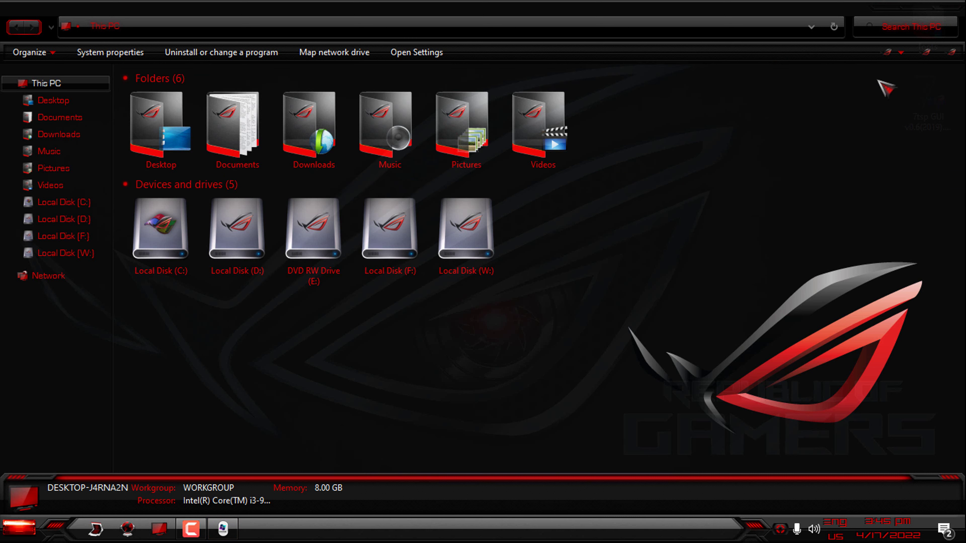
left_click(952, 8)
Open the Control Panel from the Start menu, switch its view to Category, and close it.
left_click(19, 528)
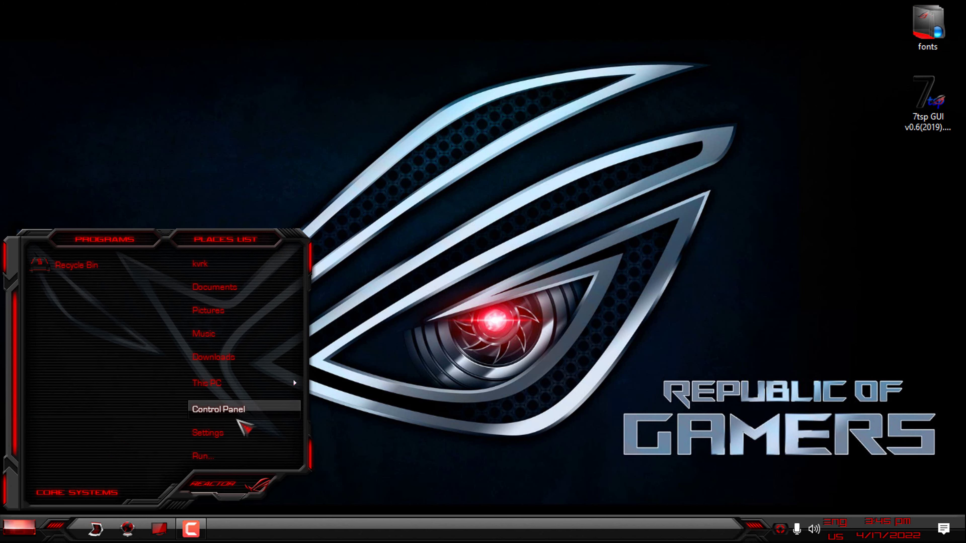
left_click(219, 409)
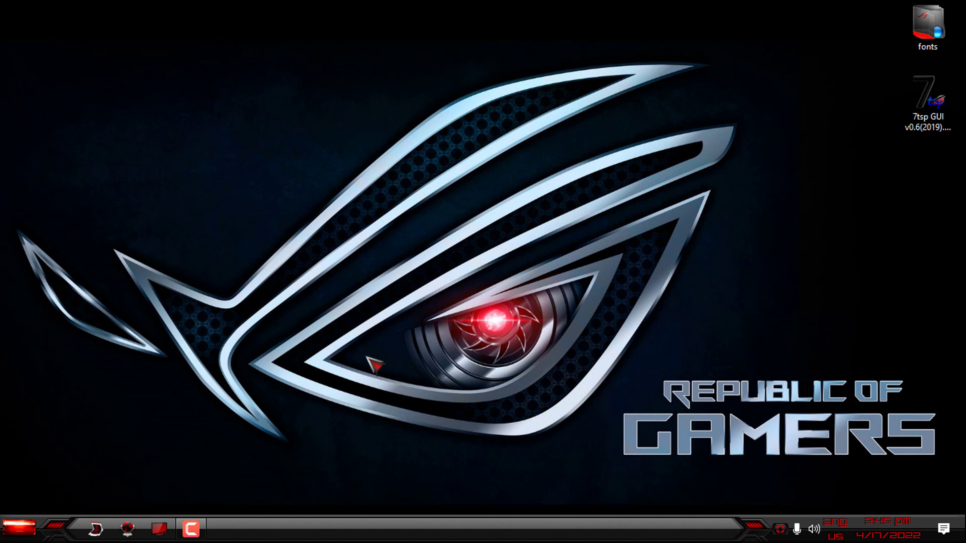
left_click(892, 67)
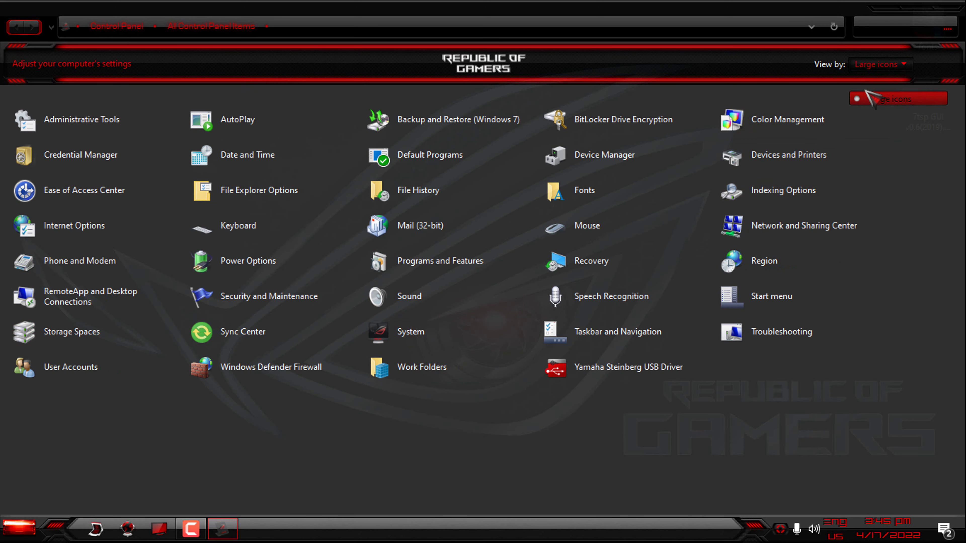
left_click(878, 81)
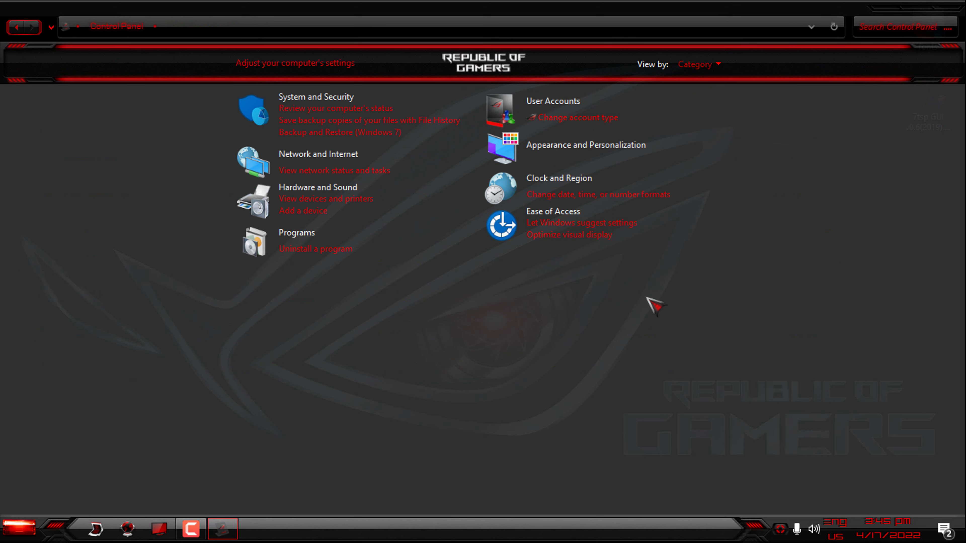
left_click(951, 12)
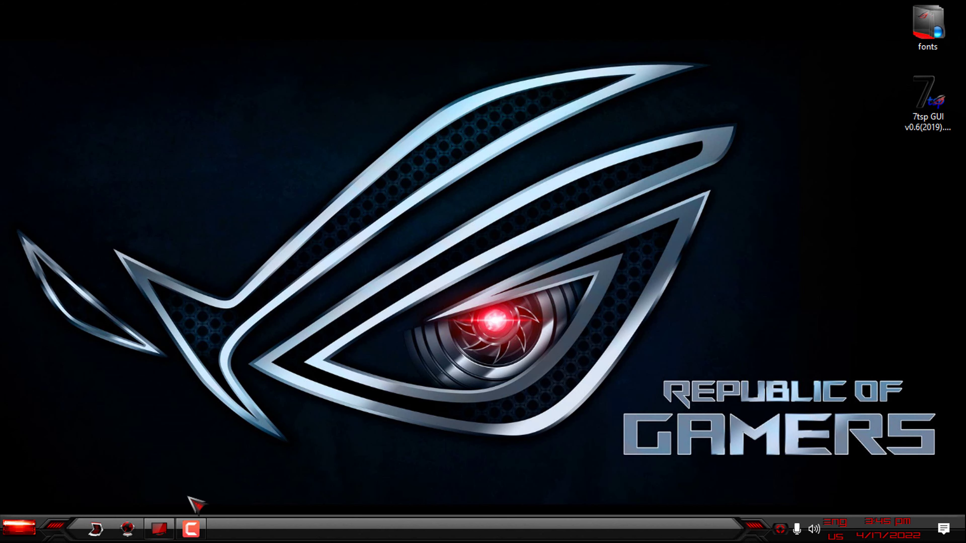
Open Local Disk (C:) from This PC and restore the maximized window to a smaller size to inspect the theme.
key("super+e")
left_click(158, 257)
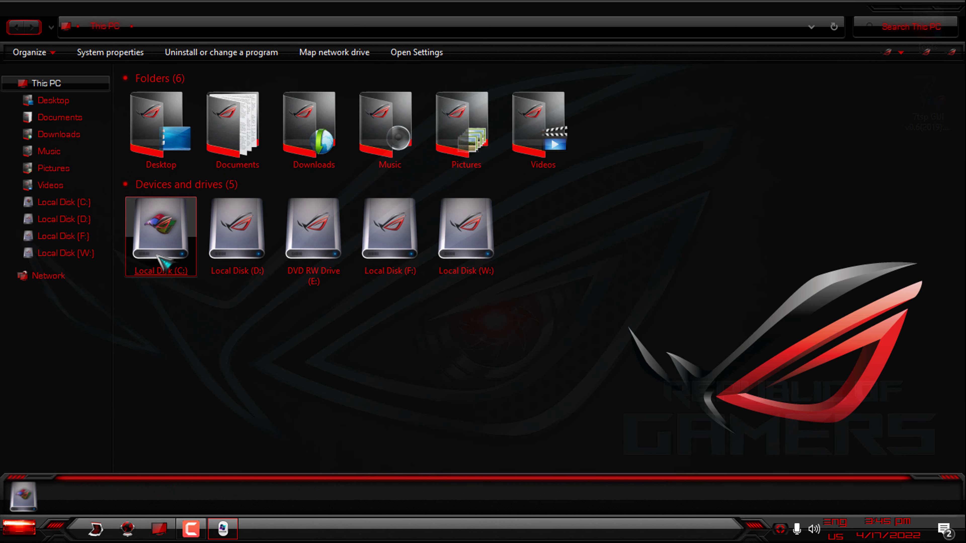
double_click(160, 260)
left_click_drag(476, 6, 501, 45)
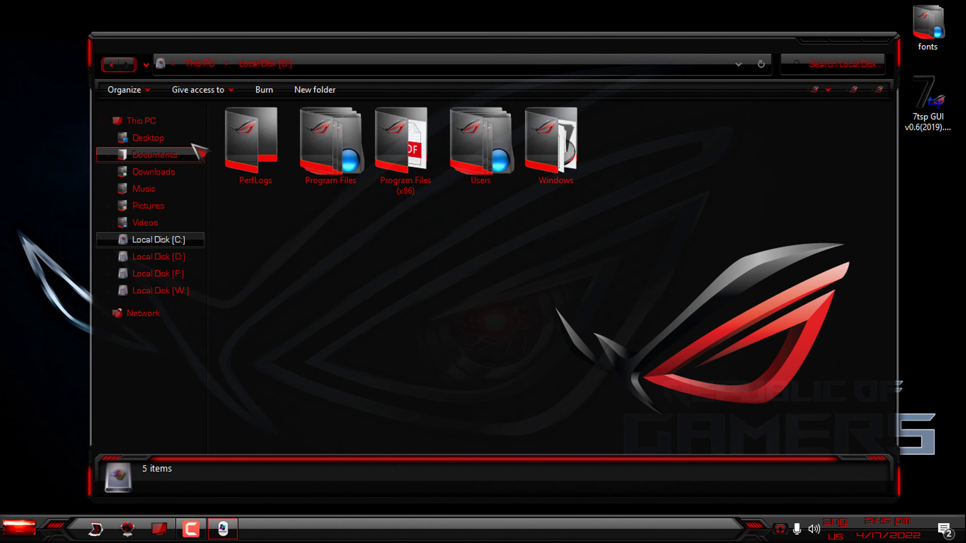
Go to This PC and try displaying its folders and drives as Tiles and as Small icons.
left_click(159, 122)
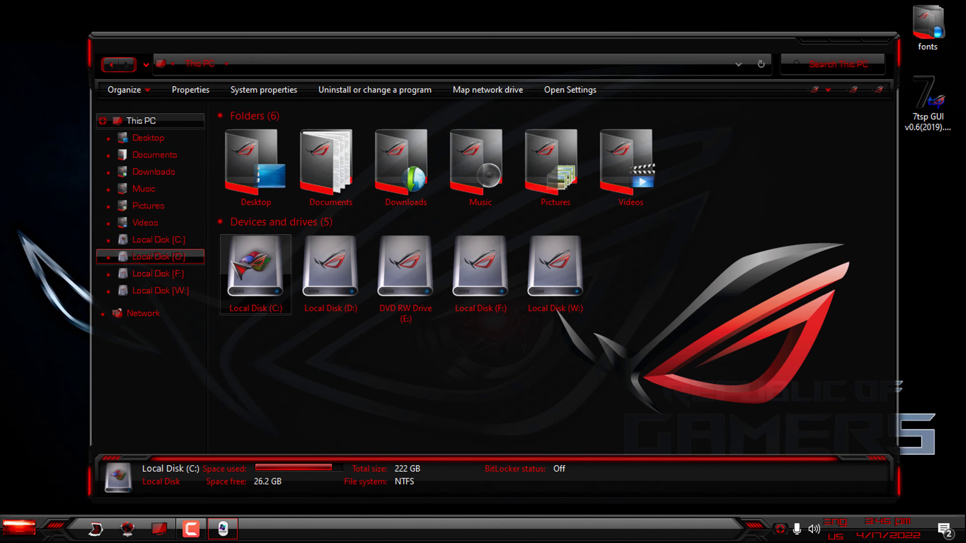
right_click(696, 257)
mouse_move(707, 266)
left_click(590, 330)
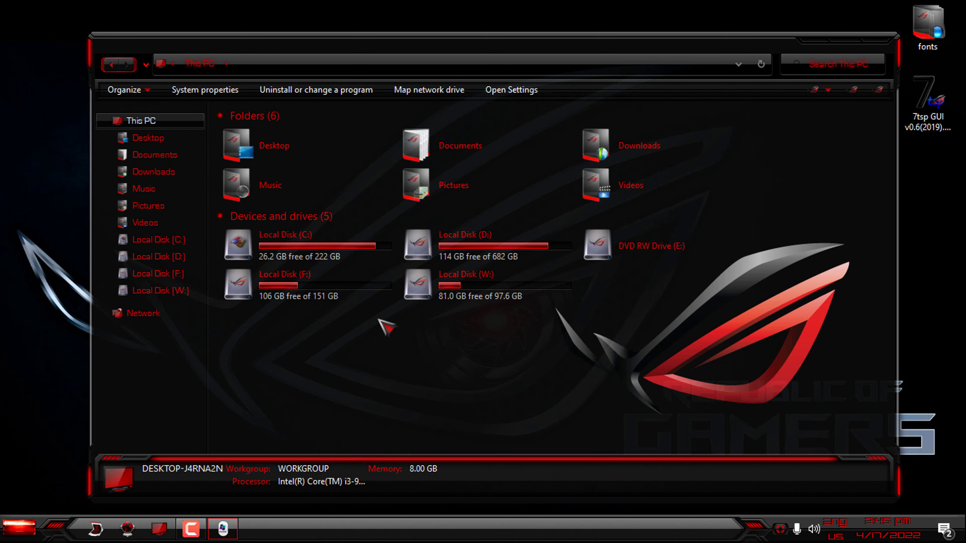
right_click(428, 323)
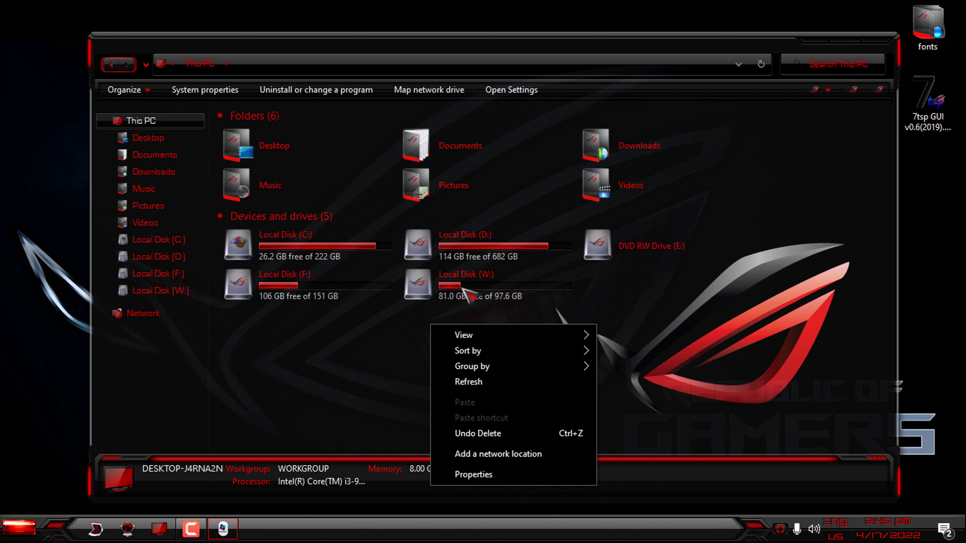
mouse_move(532, 335)
left_click(623, 382)
Try Medium icons in This PC, set the view to Large icons, and close the window.
right_click(543, 214)
mouse_move(608, 225)
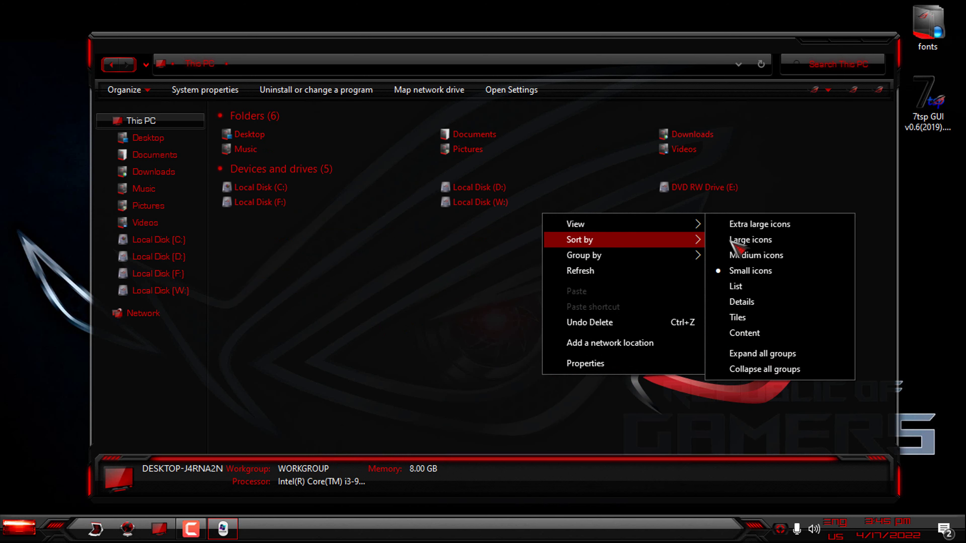
left_click(757, 255)
right_click(548, 204)
mouse_move(639, 217)
left_click(755, 230)
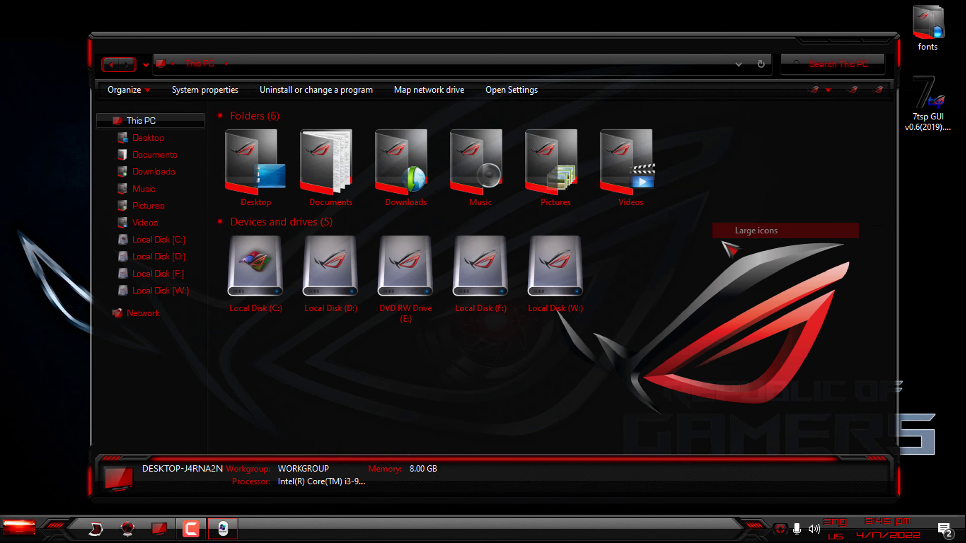
left_click(886, 42)
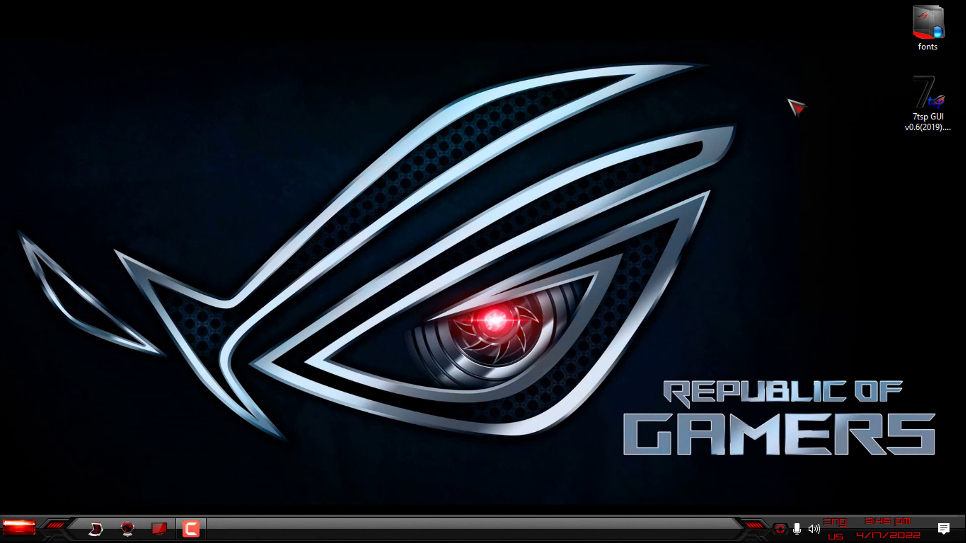
View the Start menu, open the tray transparency tool's window settings, and confirm them.
key("super")
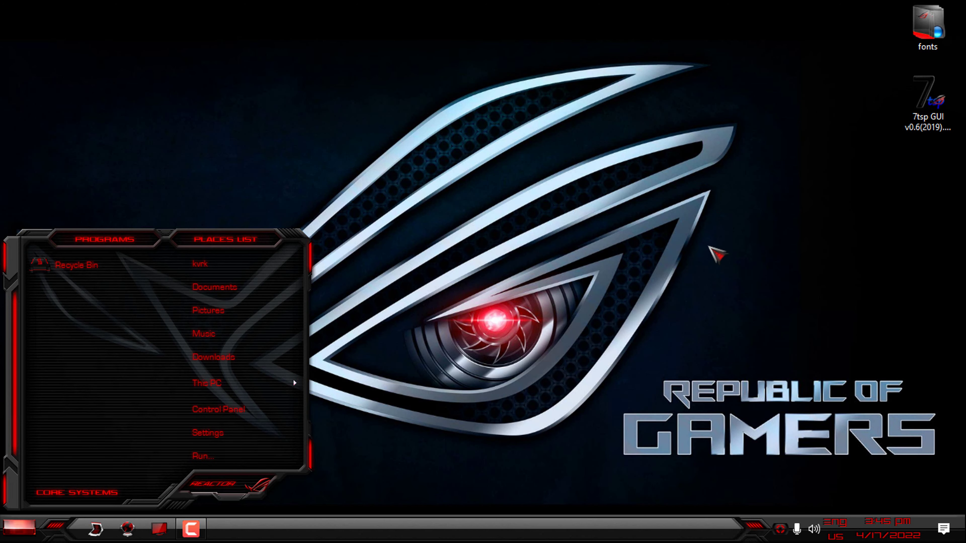
left_click(780, 529)
right_click(817, 494)
left_click(861, 390)
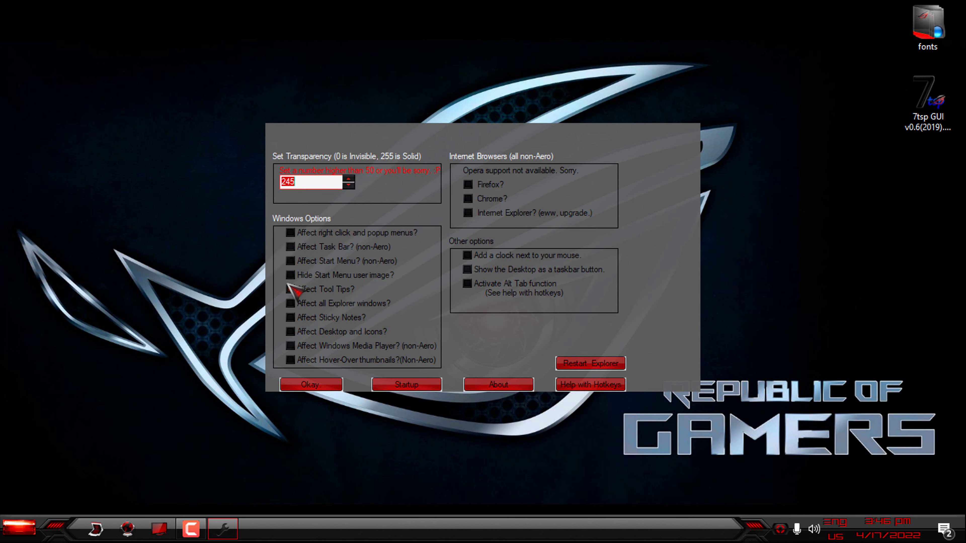
left_click(316, 384)
key("super")
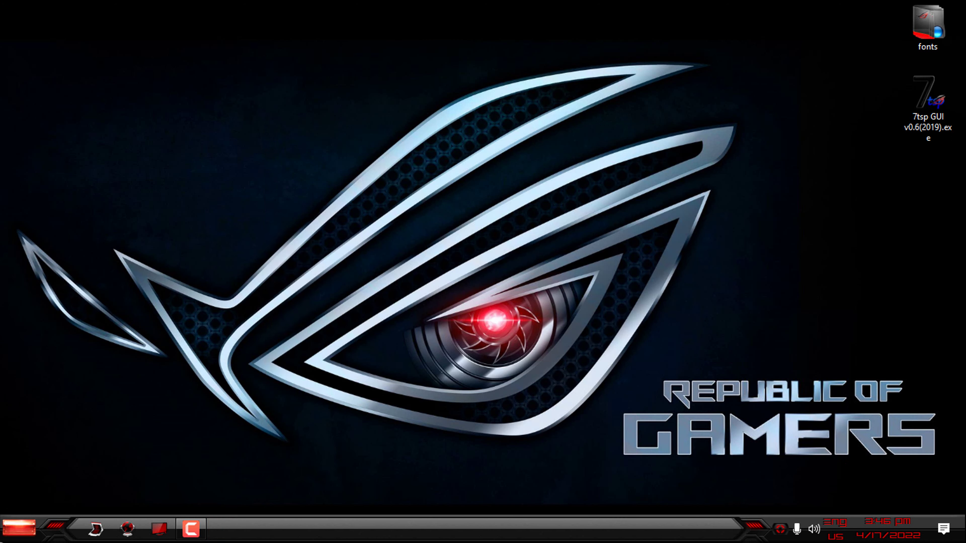
Reopen the transparency tool's window settings, enter a new transparency value, and apply it.
left_click(780, 528)
right_click(802, 492)
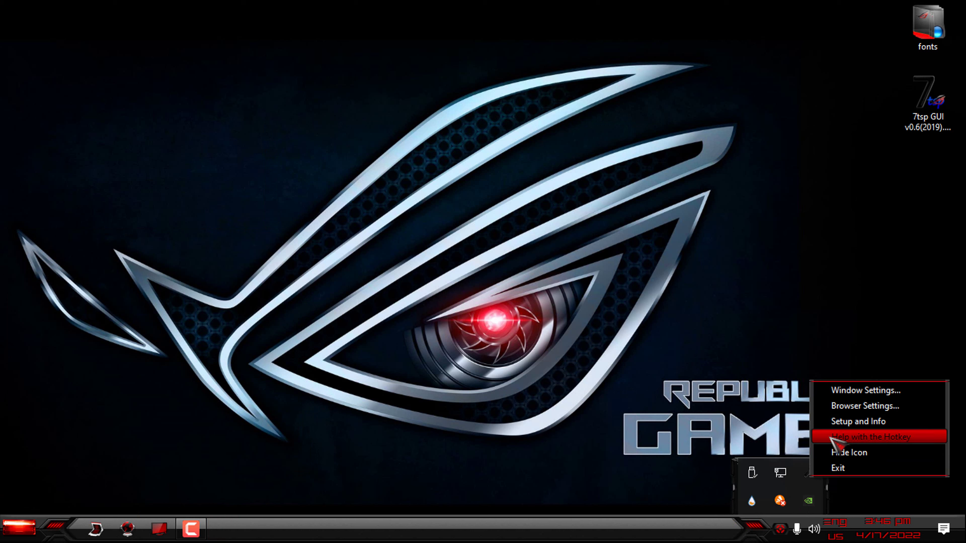
left_click(861, 390)
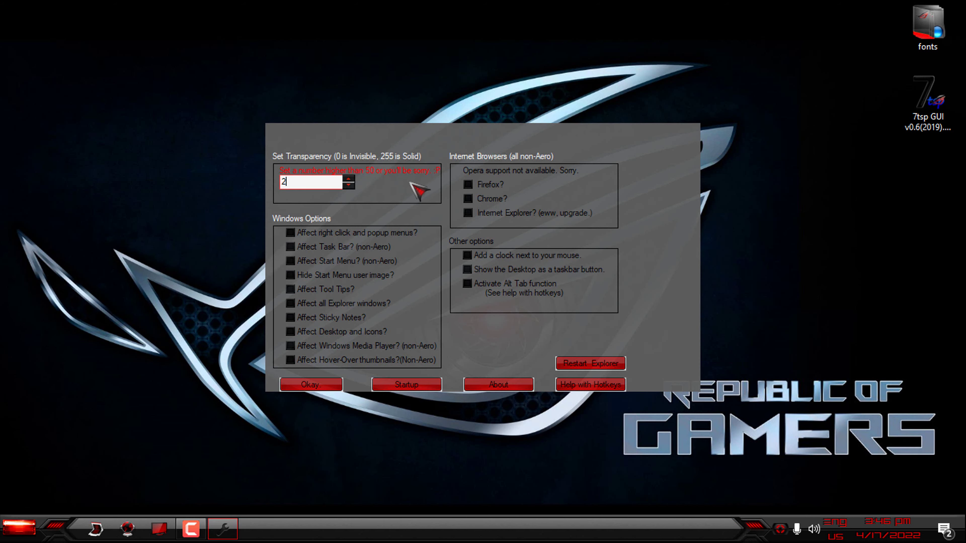
left_click(333, 387)
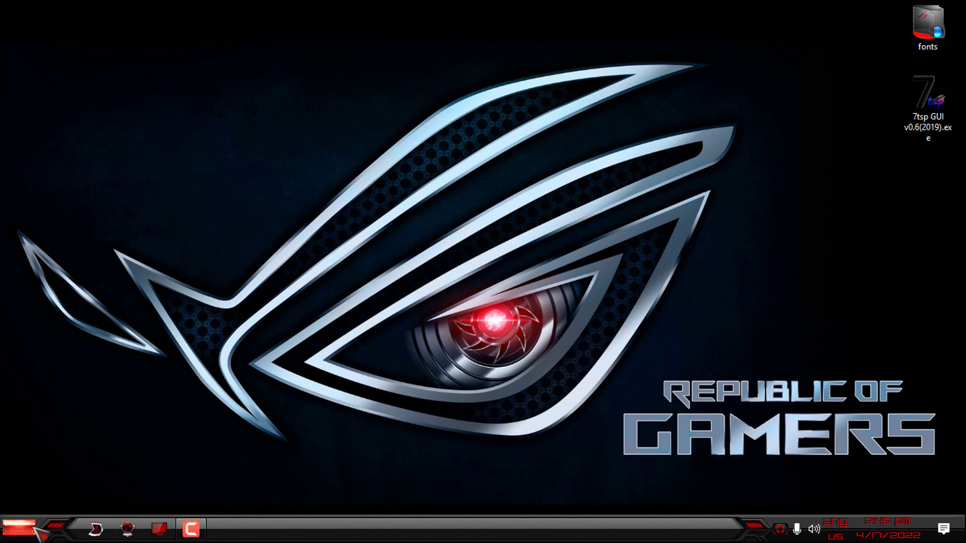
View the Start menu, open Local Disk (C:) from This PC to inspect the window transparency, and close the window.
key("super")
left_click(294, 382)
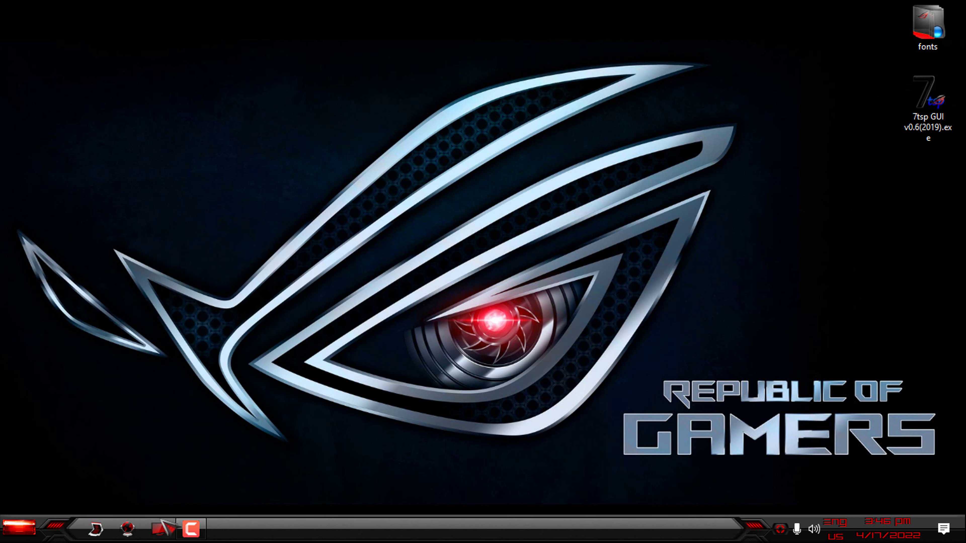
double_click(256, 268)
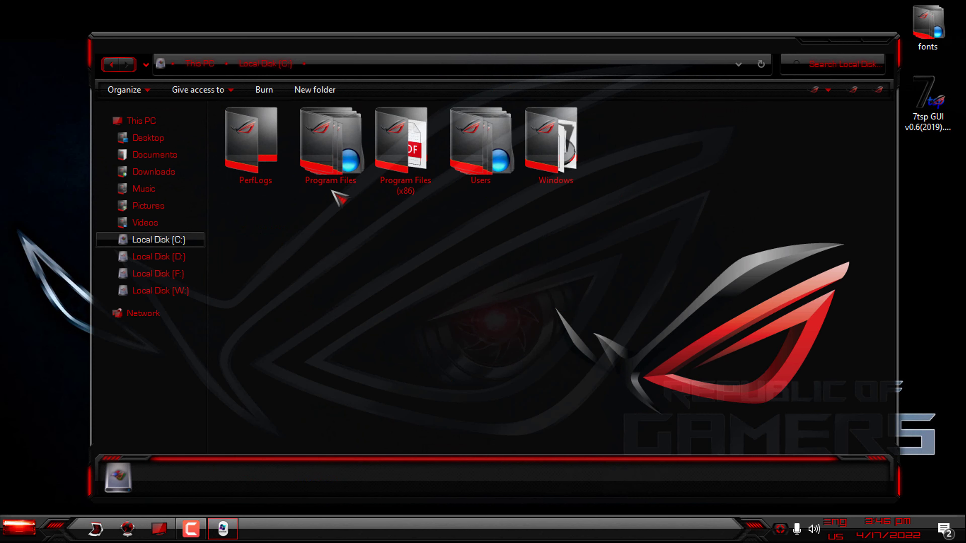
left_click(870, 37)
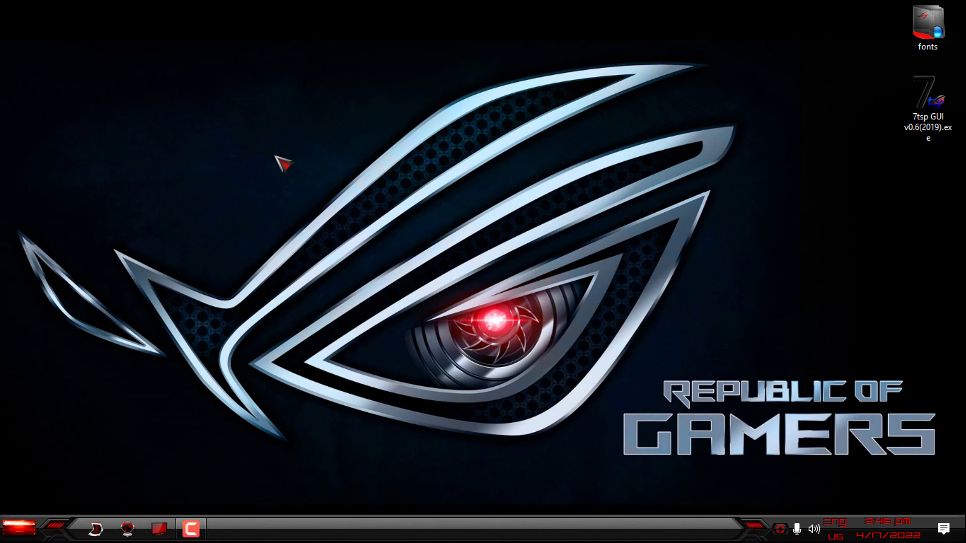